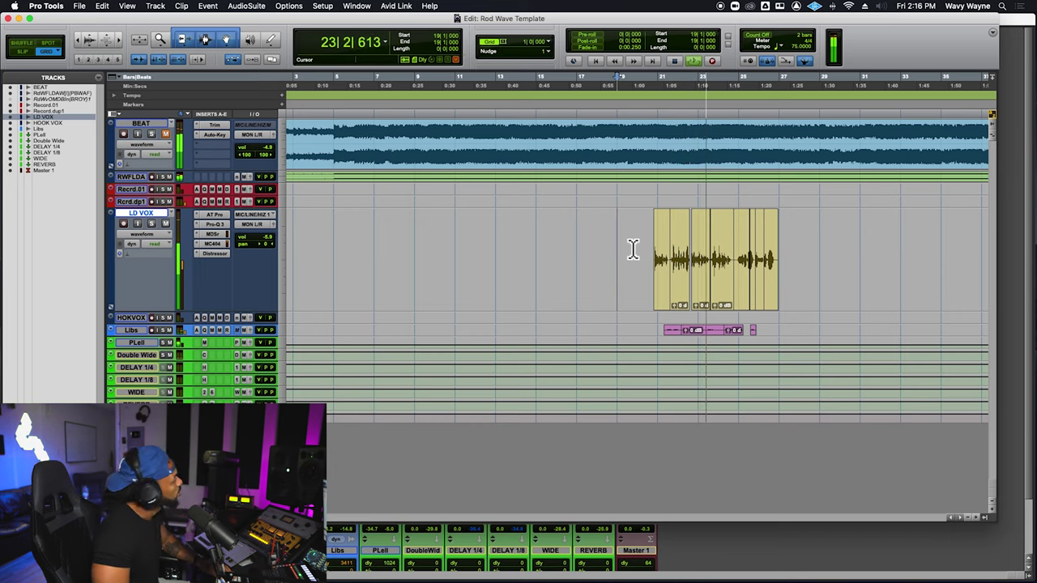
# Step: Turn on the display of clip names for the clips in the edit window
pyautogui.click(130, 7)
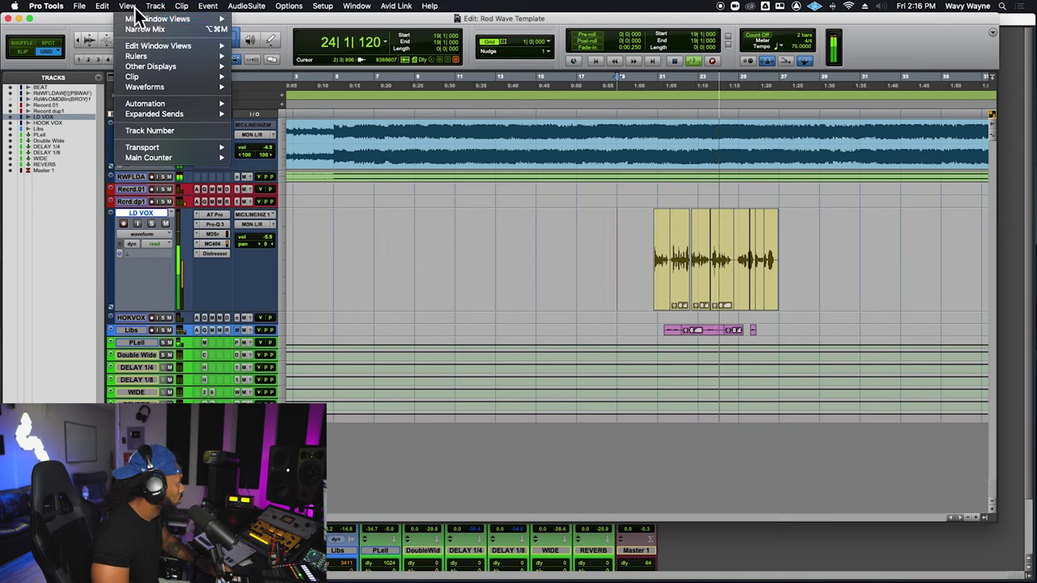
pyautogui.moveTo(176, 87)
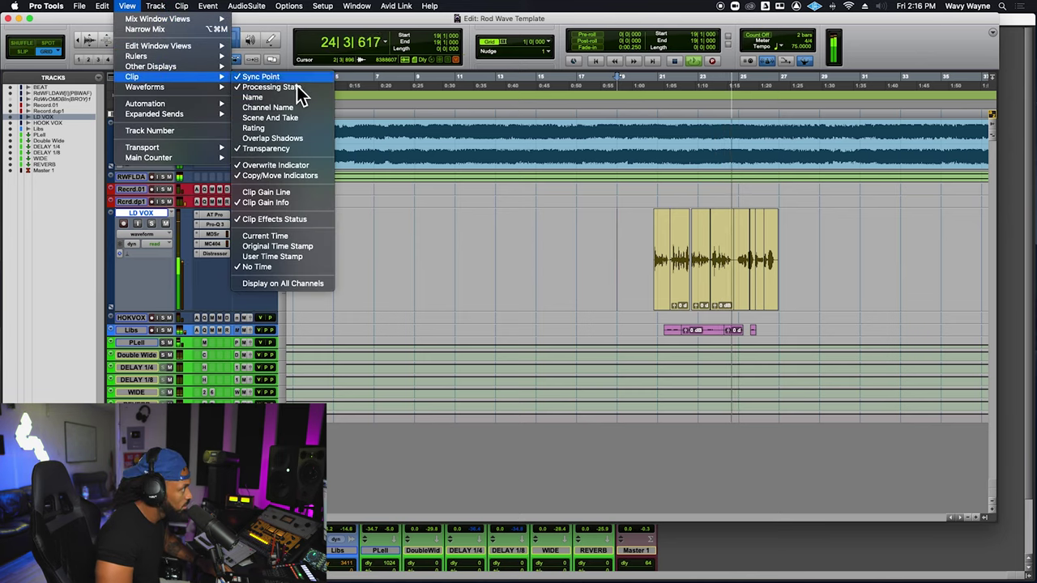
pyautogui.click(299, 106)
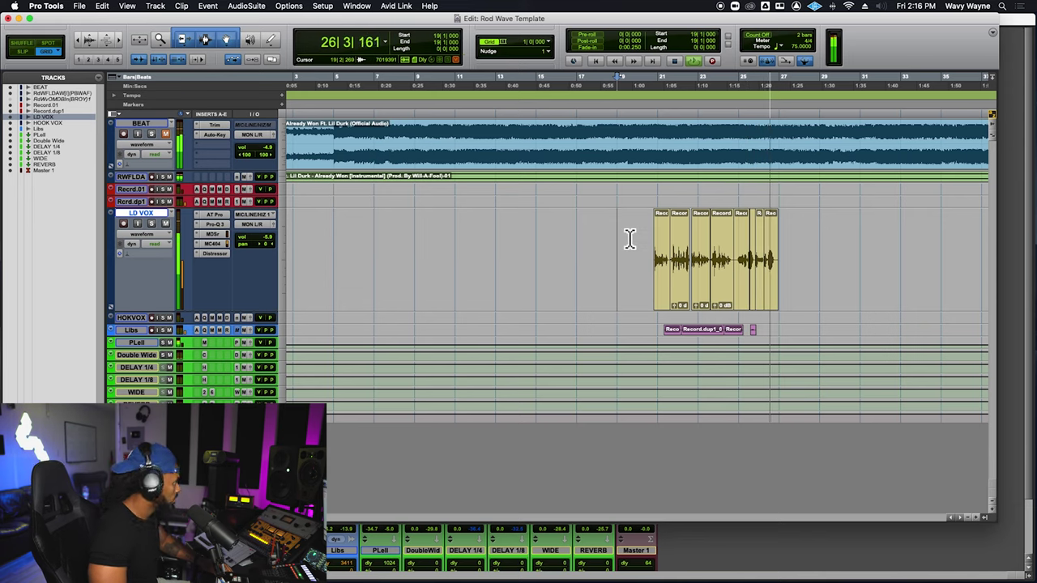
# Step: Stop playback and increase the height of the Libs track
pyautogui.press('space')
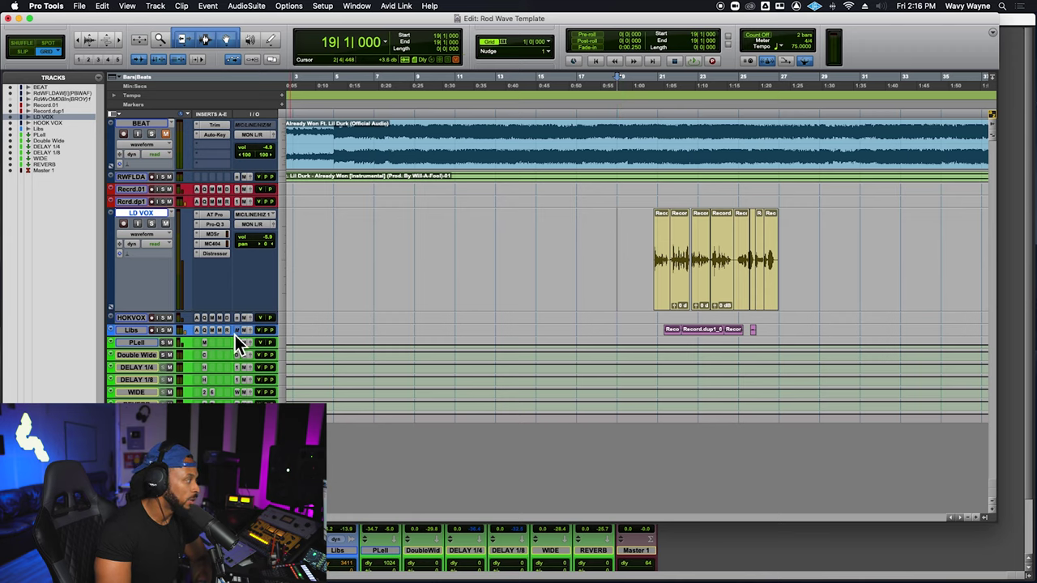
pyautogui.moveTo(239, 340); pyautogui.dragTo(259, 397)
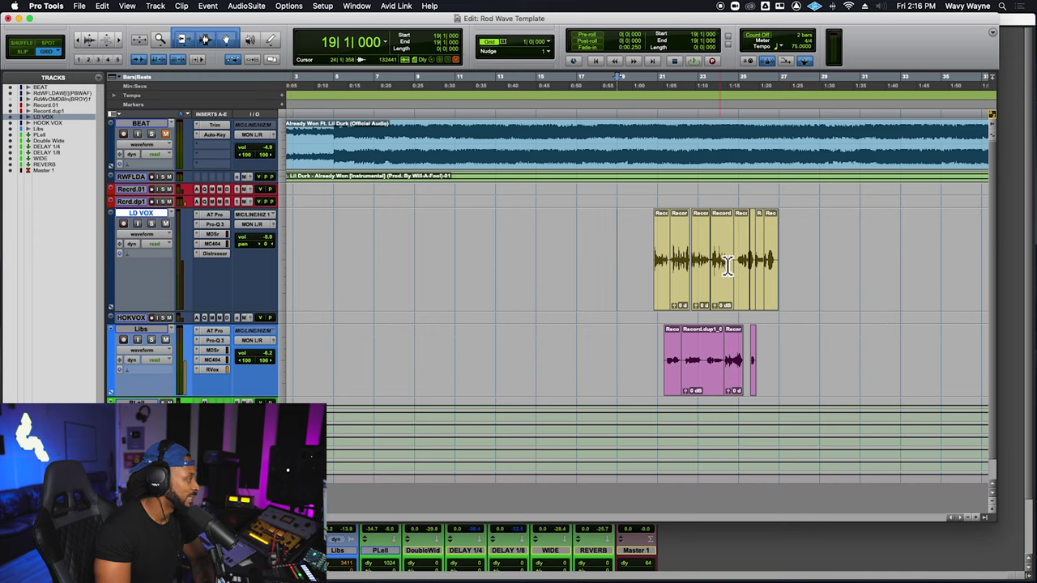
# Step: Delete the duplicate record track Record.dup1 in the mix window together with its alternate playlists
pyautogui.press('super+equal')
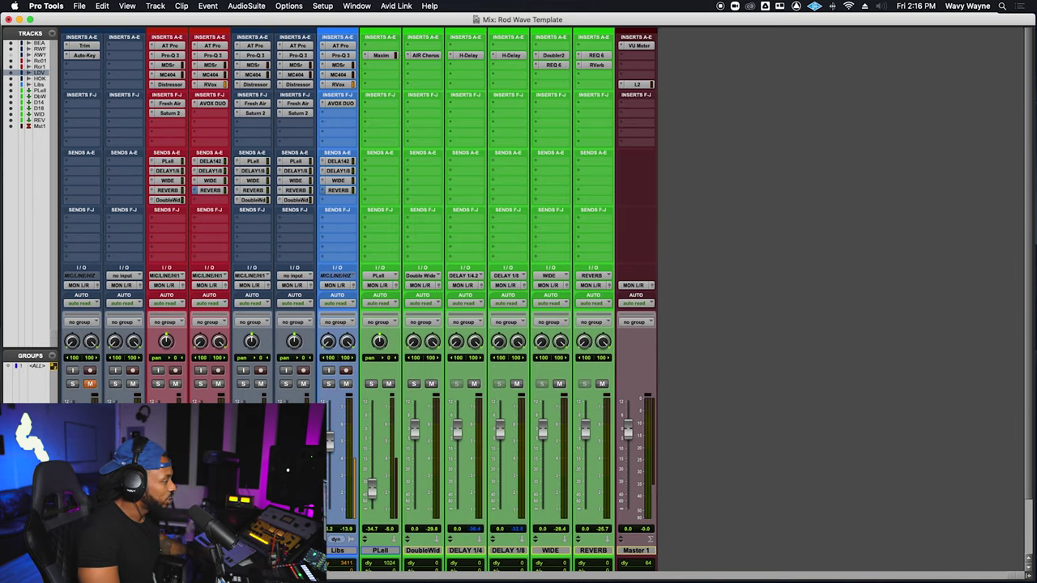
pyautogui.rightClick(209, 550)
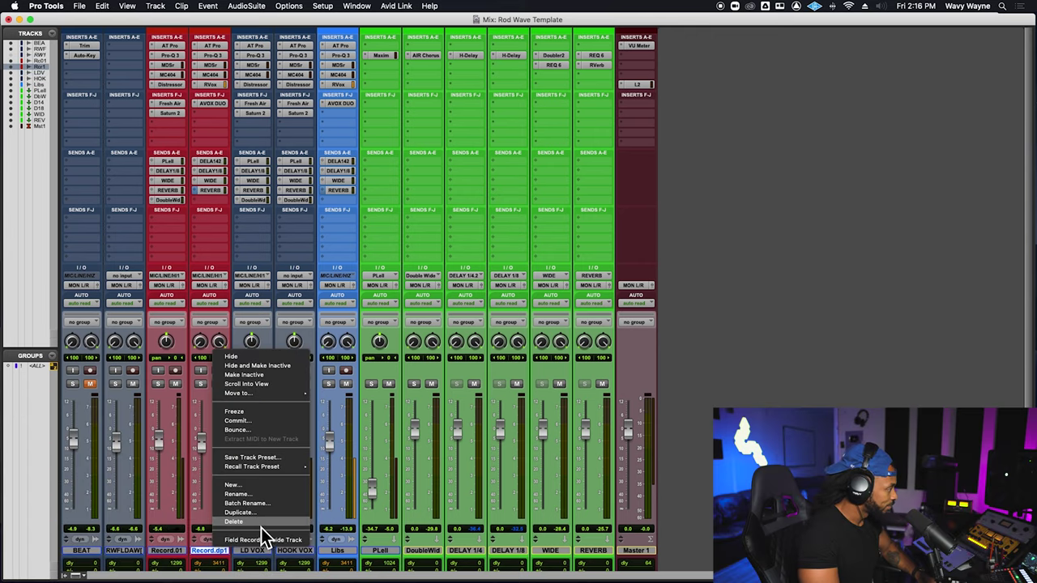
pyautogui.click(261, 522)
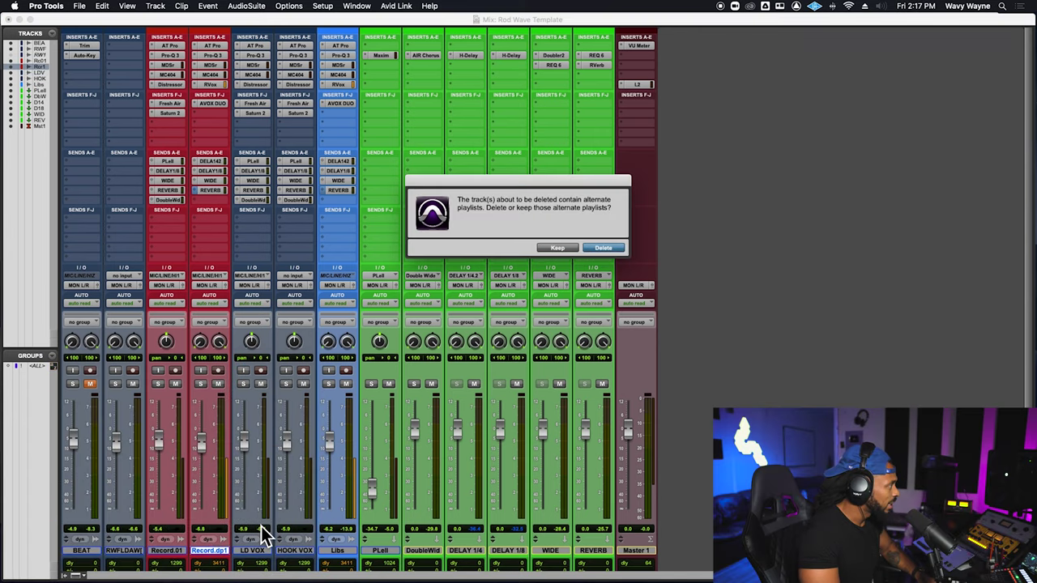
pyautogui.click(602, 248)
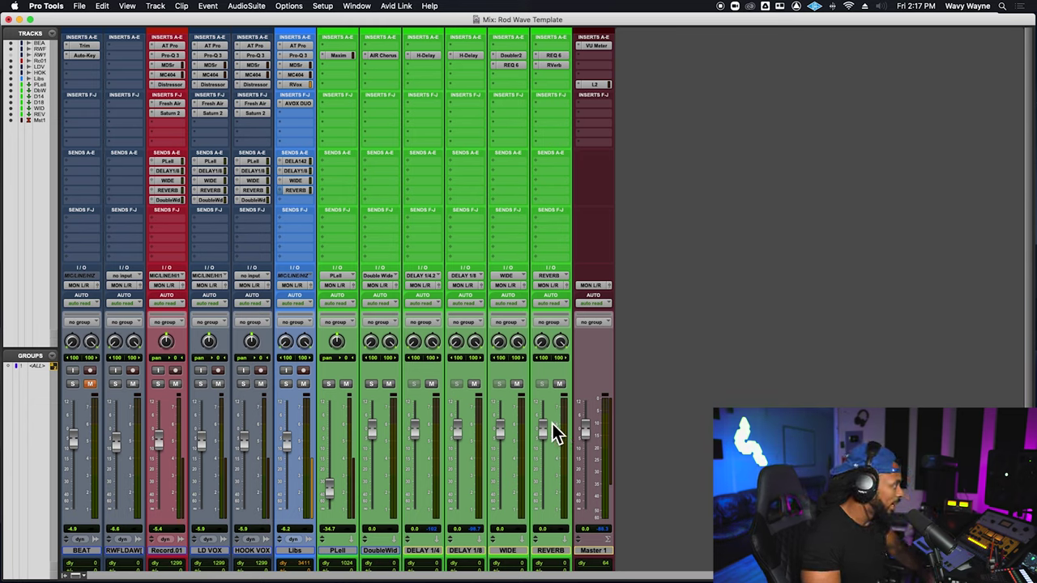
# Step: Select the LD VOX track and examine its Auto-Tune Pro settings, then close the plug-in
pyautogui.click(217, 553)
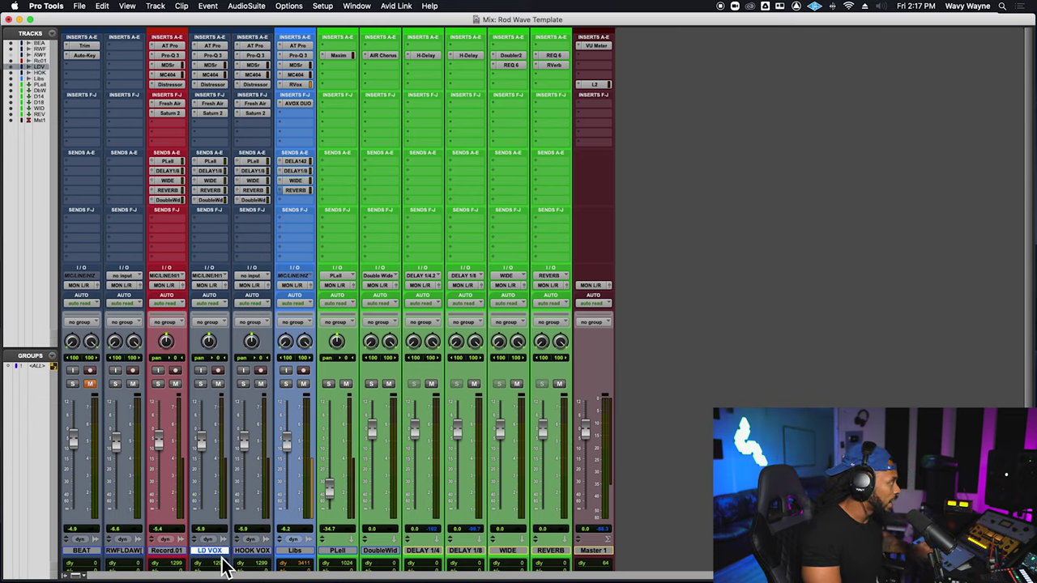
pyautogui.click(218, 50)
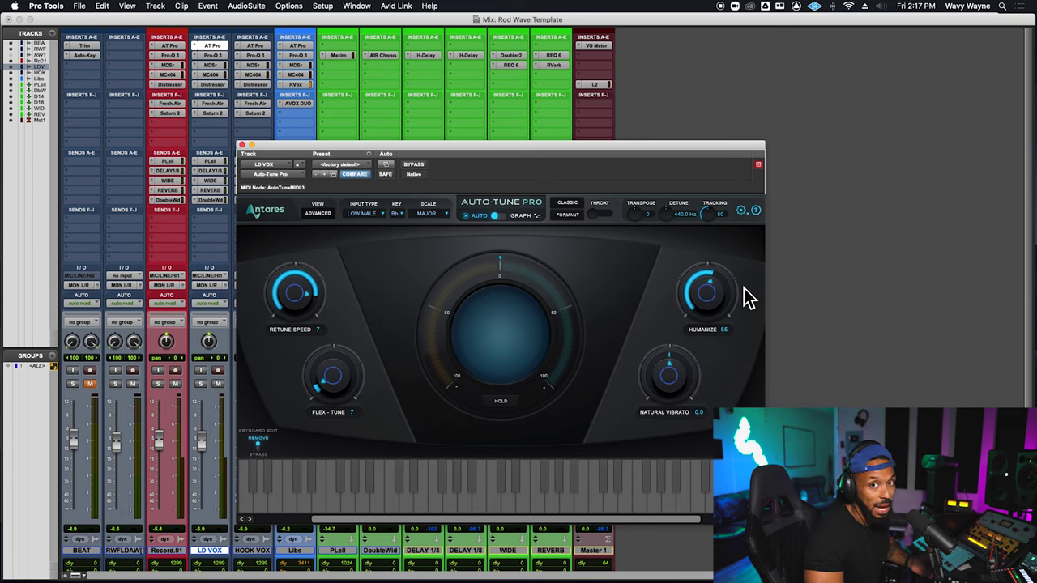
pyautogui.click(241, 145)
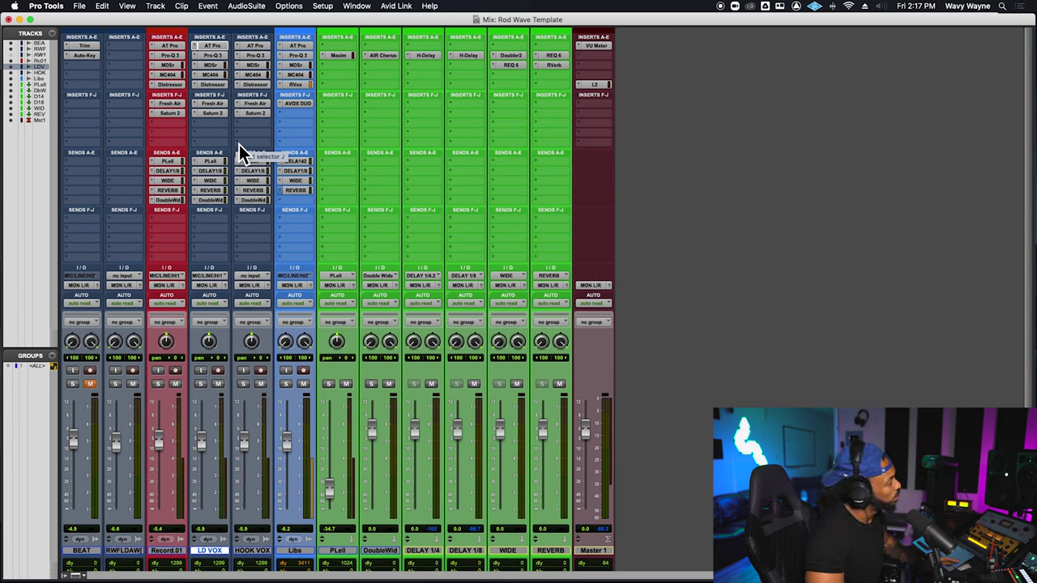
# Step: Set the processing mode of FabFilter Pro-Q 3 on LD VOX to Natural Phase and close the plug-in
pyautogui.click(214, 60)
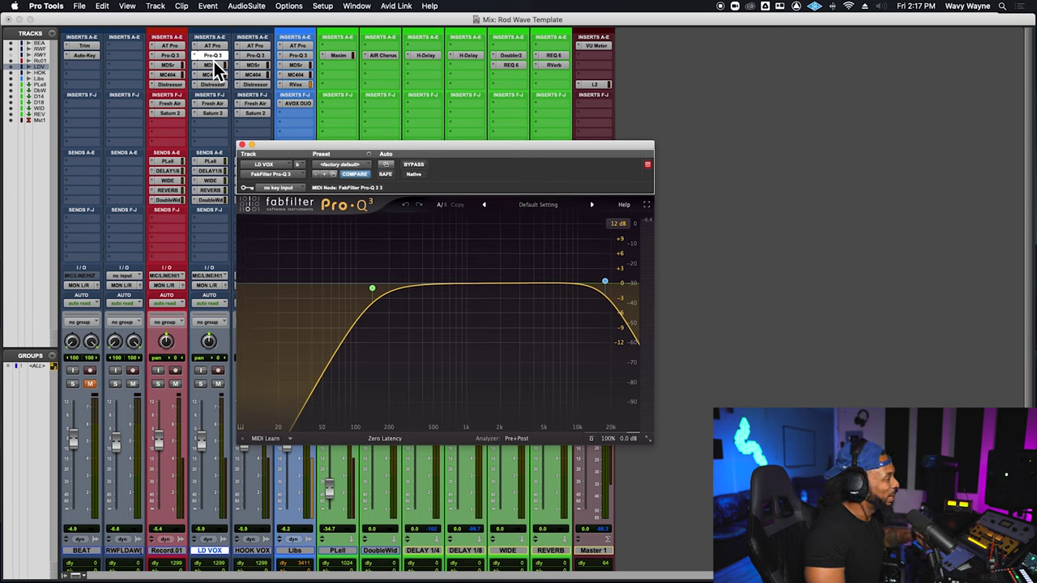
pyautogui.click(404, 442)
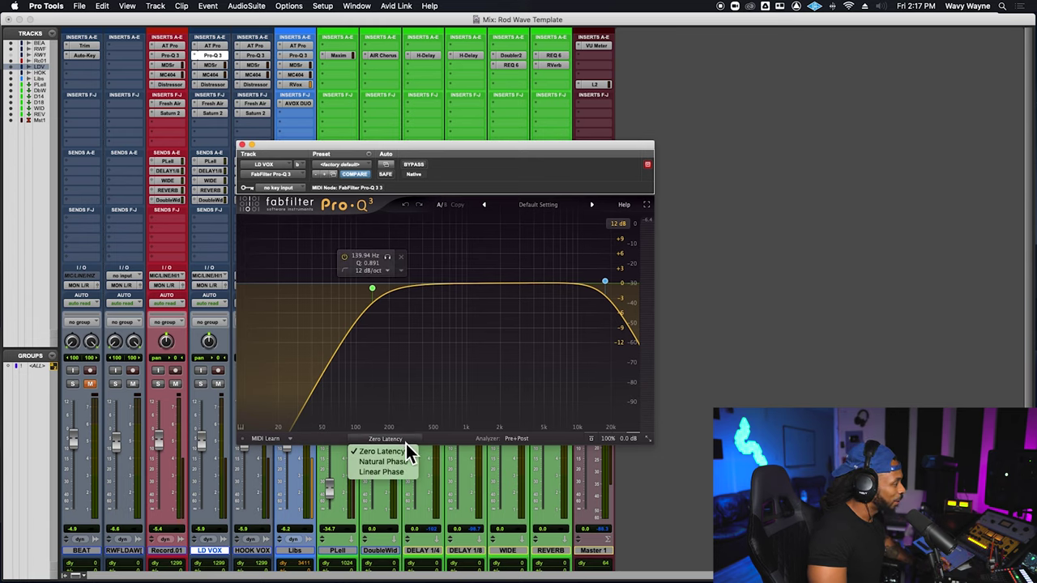
pyautogui.click(409, 461)
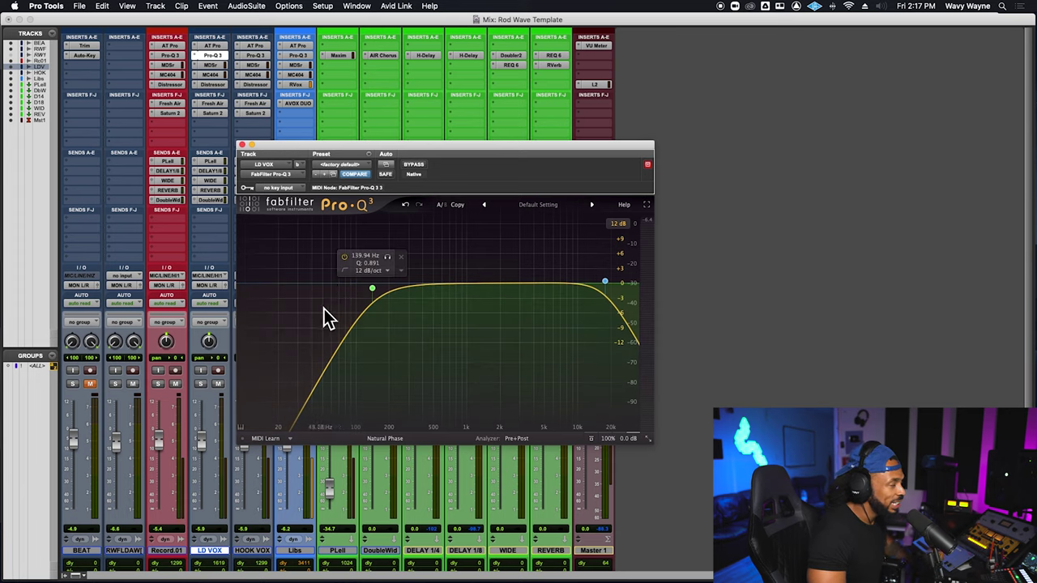
pyautogui.click(242, 145)
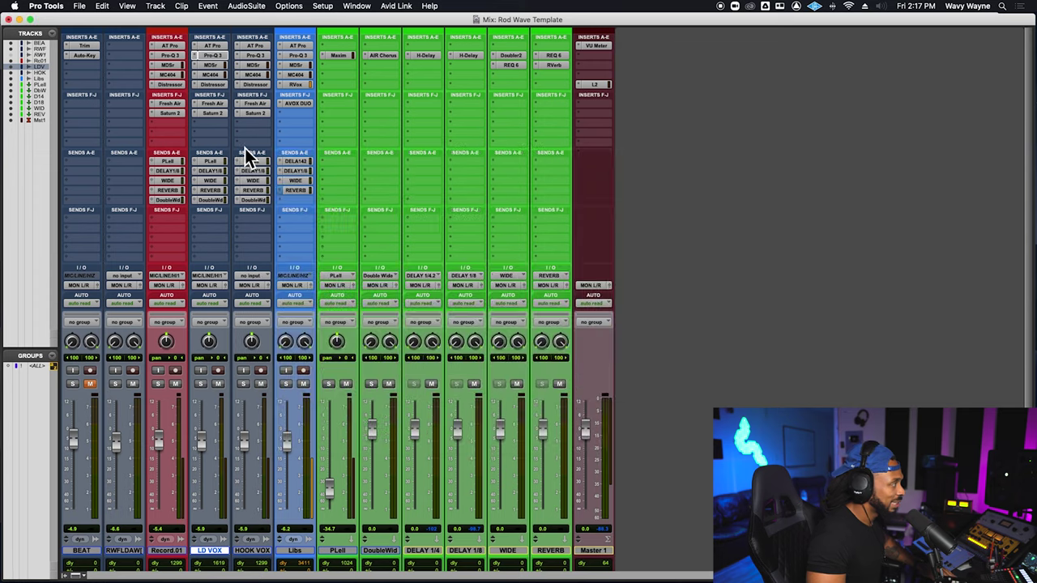
# Step: Examine the Distressor and MC404 multiband compressor settings on LD VOX
pyautogui.click(223, 87)
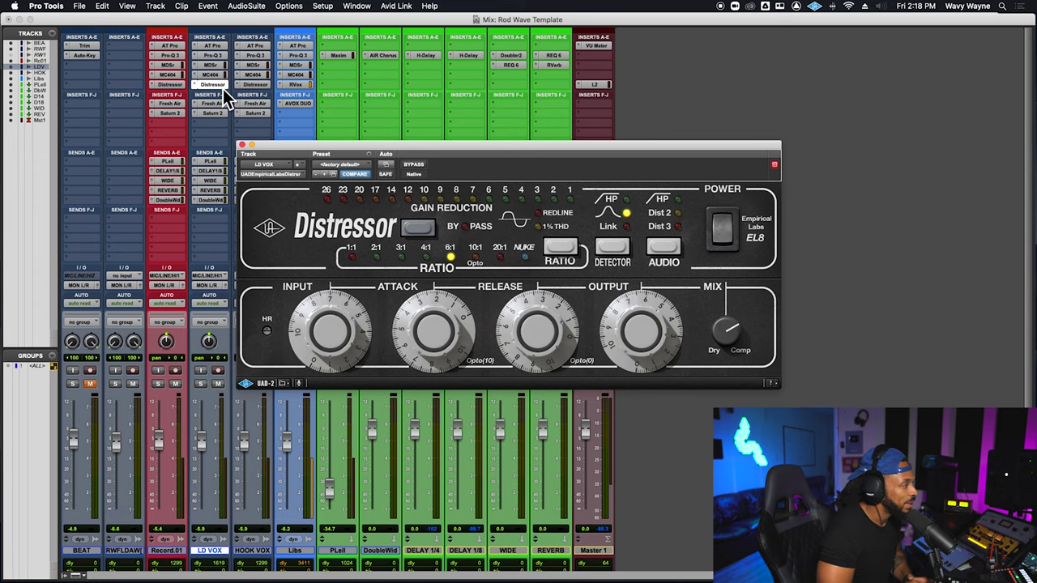
pyautogui.click(227, 79)
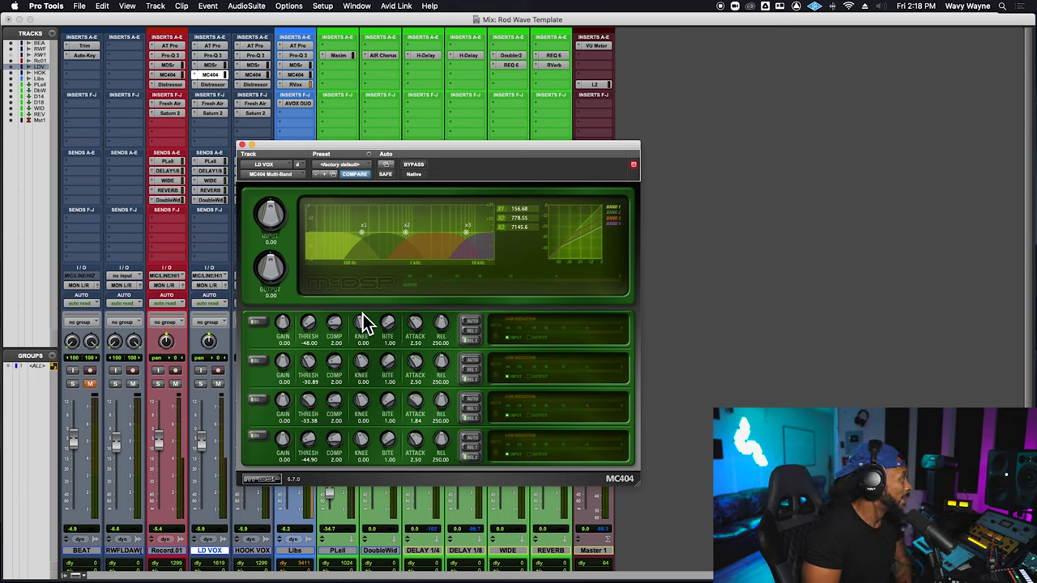
pyautogui.click(221, 86)
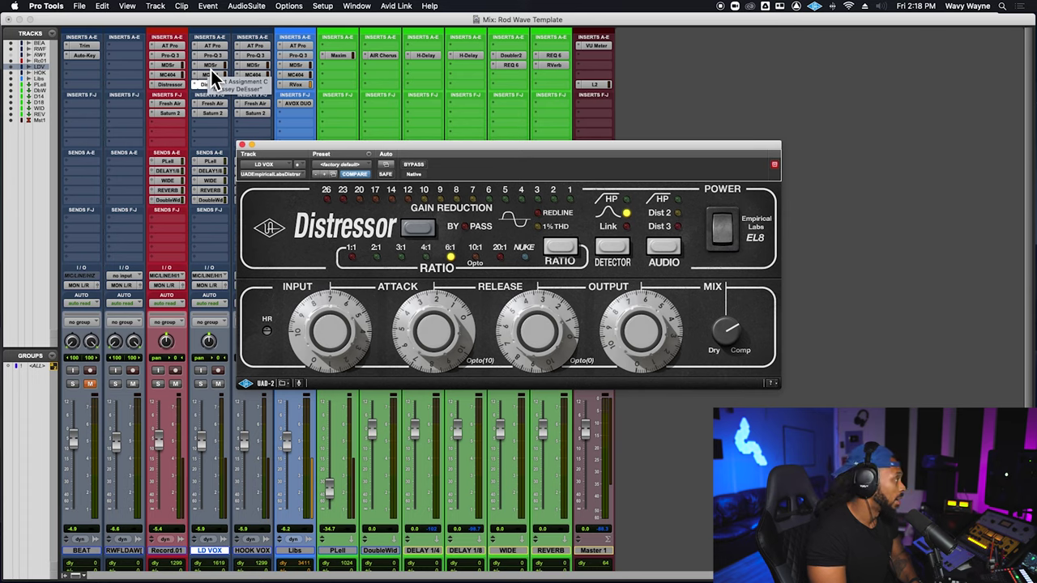
# Step: Bypass Distressor, Fresh Air and Saturn 2 on LD VOX and play the vocals from bar 20 in the edit window
pyautogui.click(214, 113)
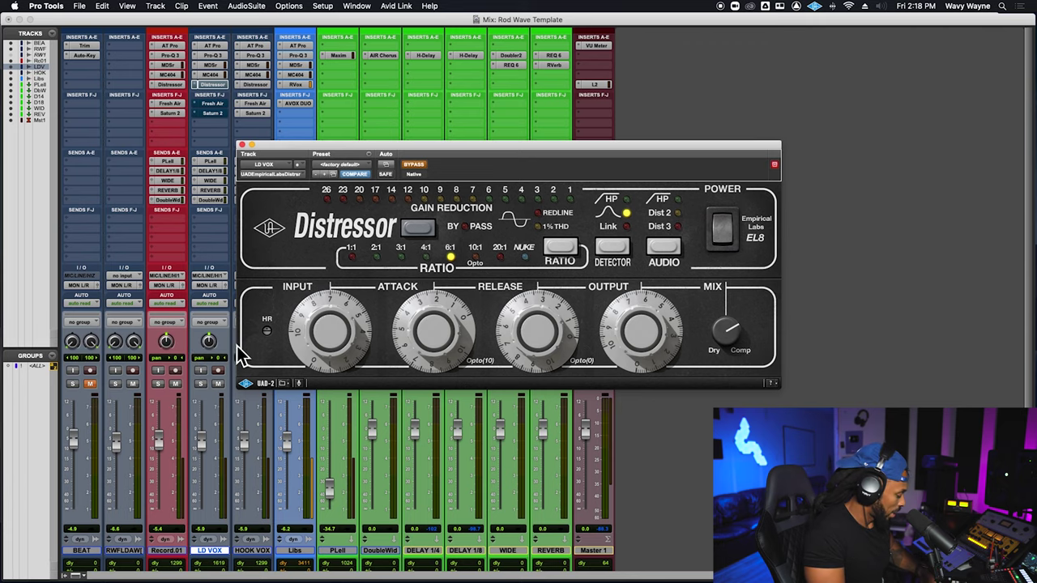
pyautogui.press('super+equal')
pyautogui.moveTo(373, 151); pyautogui.dragTo(371, 365)
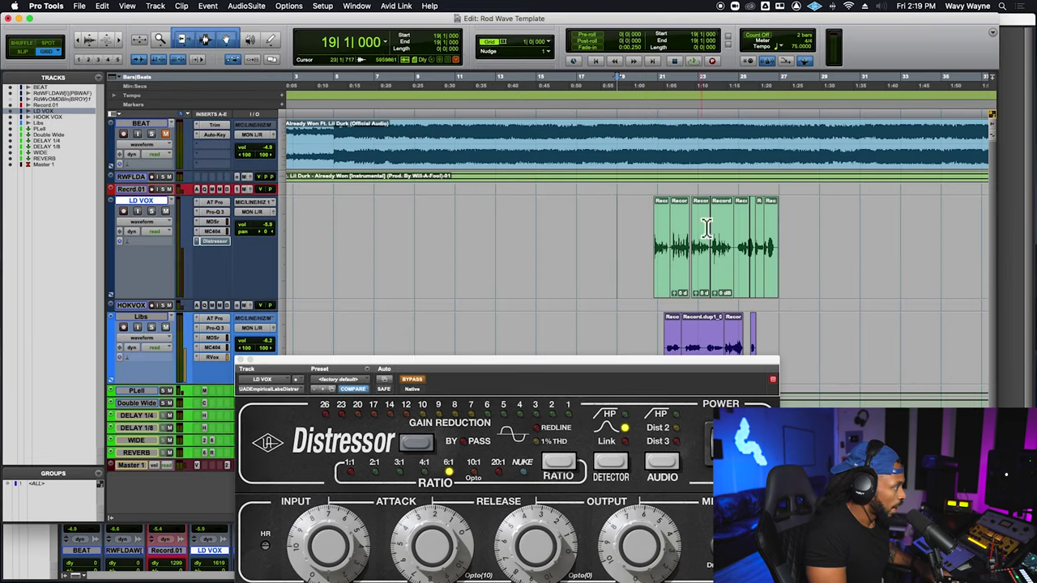
pyautogui.click(655, 207)
pyautogui.press('space')
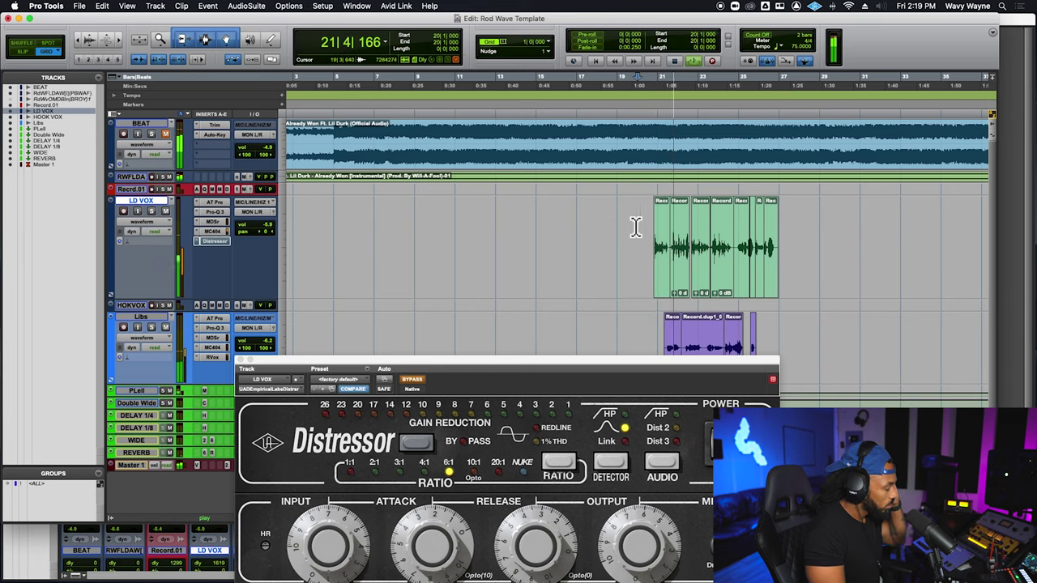
# Step: Return to the mix window, move the Distressor clear of the inserts and take it out of bypass on LD VOX
pyautogui.press('super+equal')
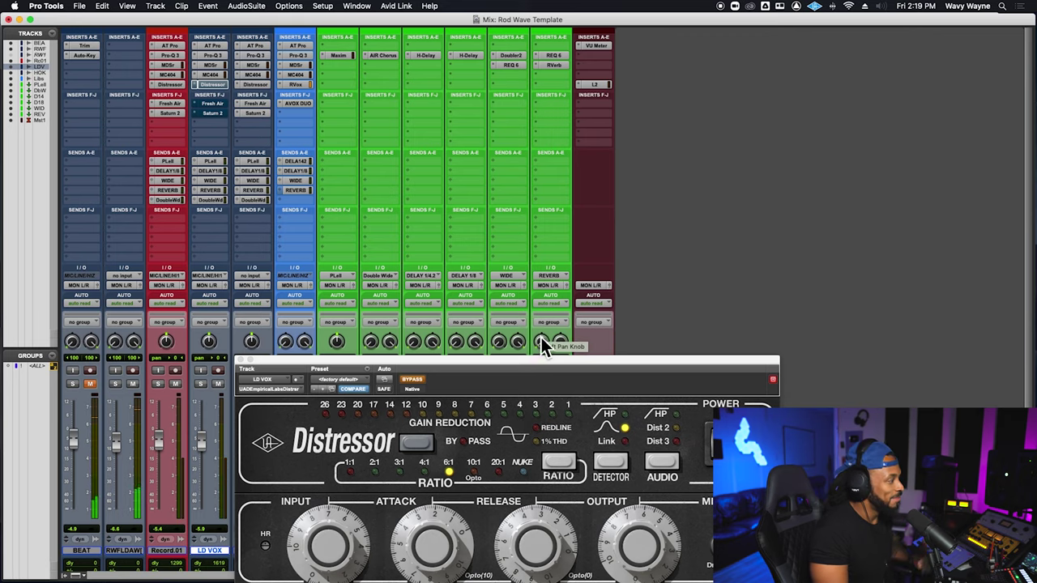
pyautogui.moveTo(554, 363); pyautogui.dragTo(711, 107)
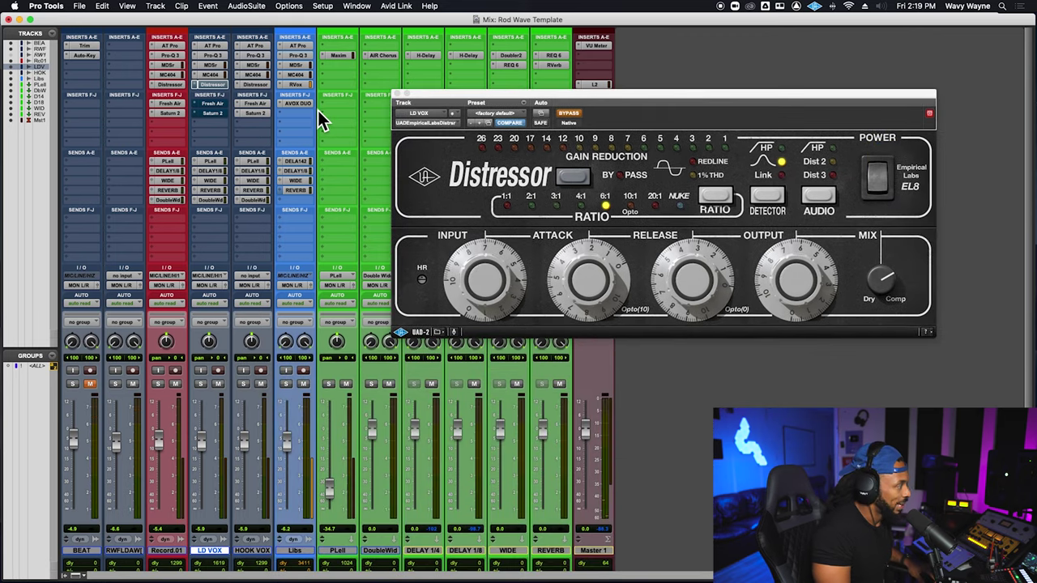
pyautogui.click(576, 115)
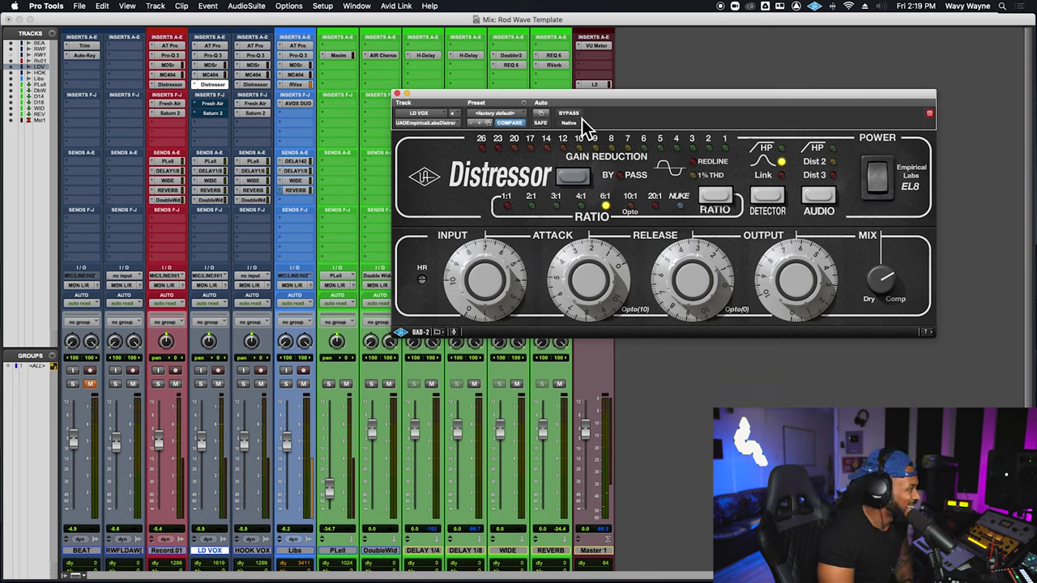
# Step: Re-enable Fresh Air on LD VOX, comparing the vocal with and without it, and leave it active
pyautogui.click(211, 105)
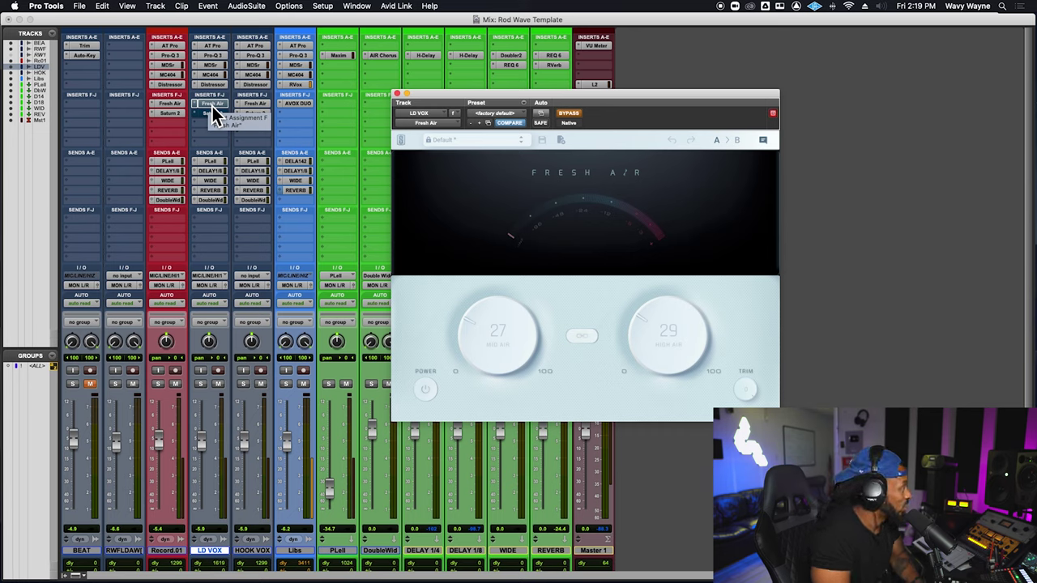
pyautogui.click(576, 115)
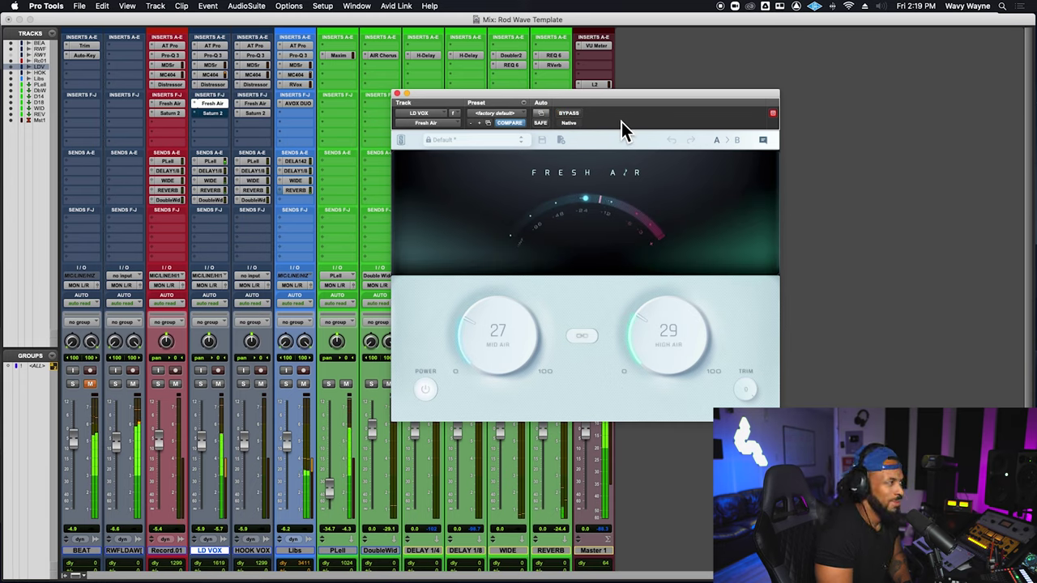
pyautogui.click(564, 117)
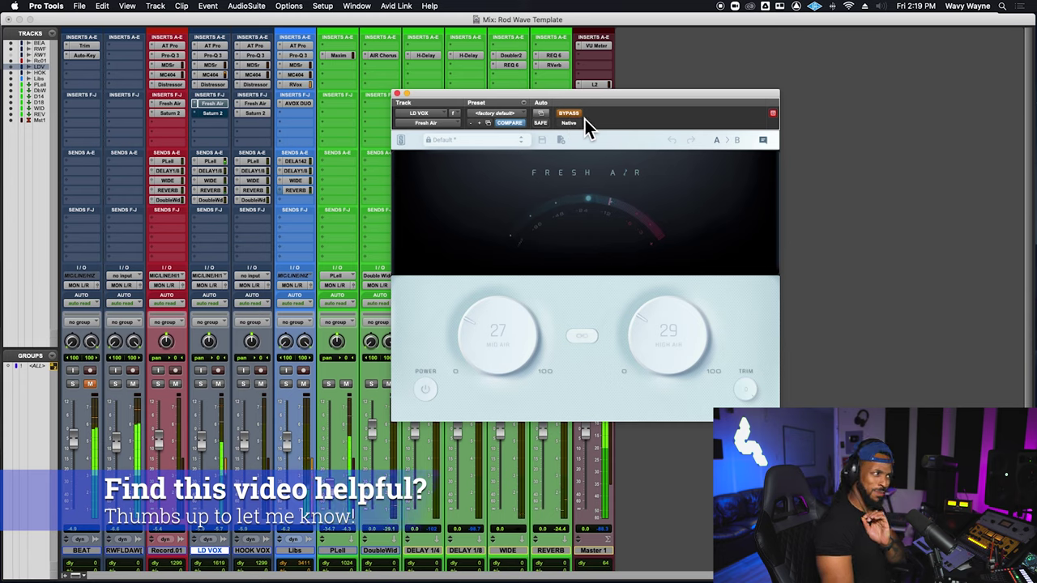
pyautogui.click(578, 118)
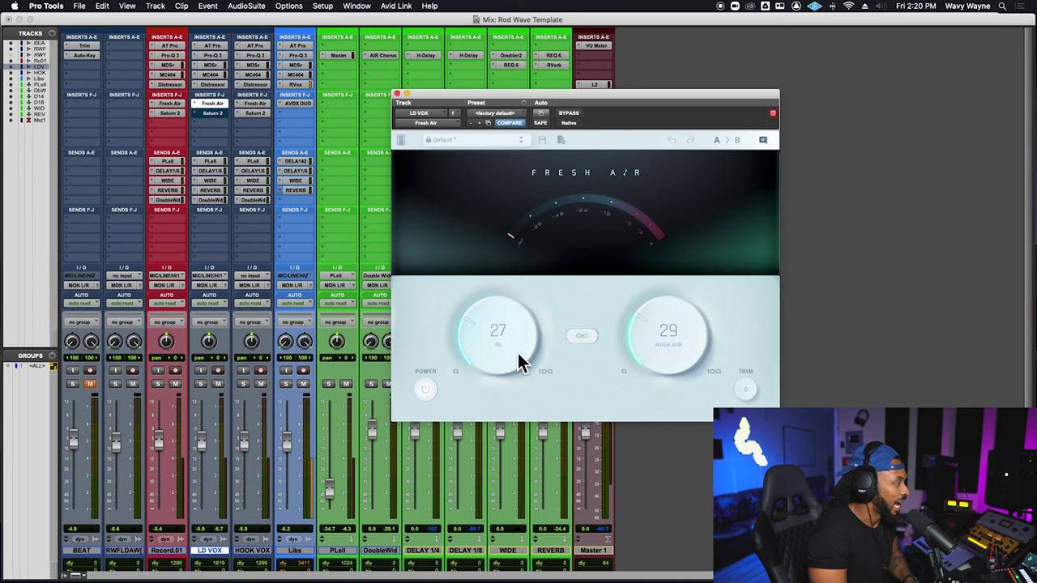
# Step: Compare the LD VOX vocal with Saturn 2 active and bypassed during playback, then stop playback and close the plug-in
pyautogui.click(226, 115)
pyautogui.moveTo(544, 101); pyautogui.dragTo(479, 75)
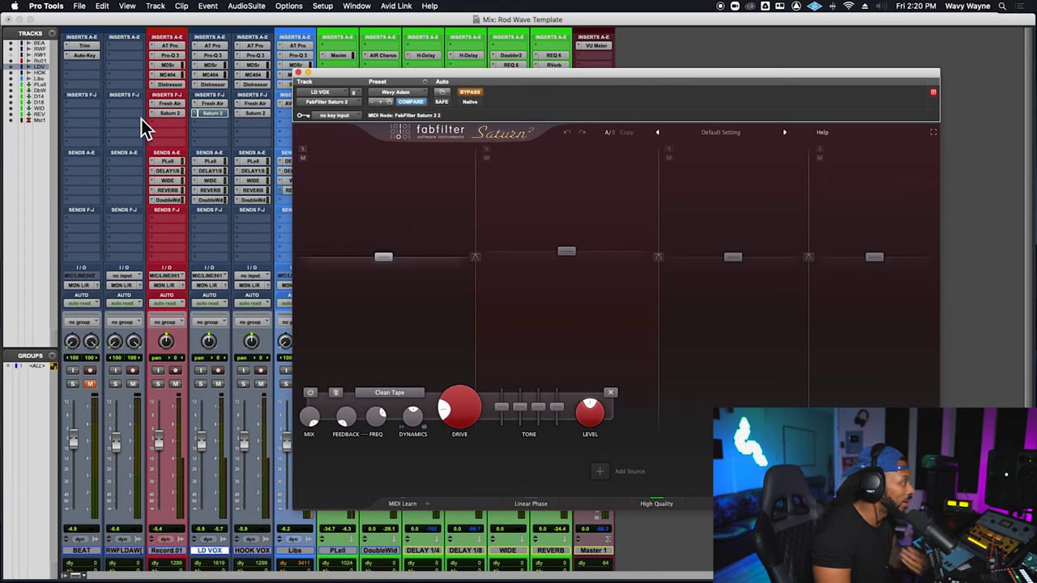
pyautogui.click(469, 93)
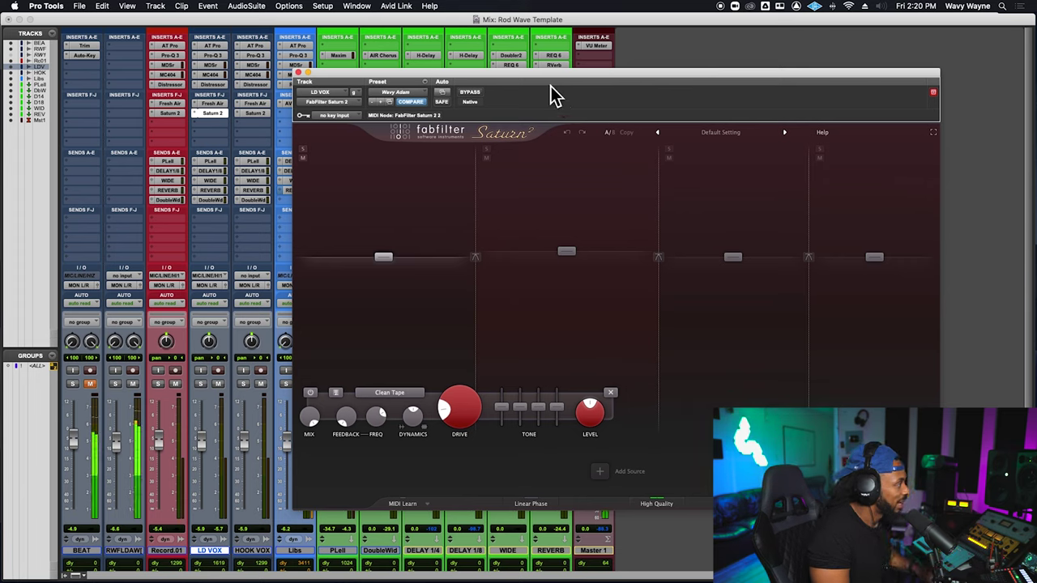
pyautogui.click(479, 94)
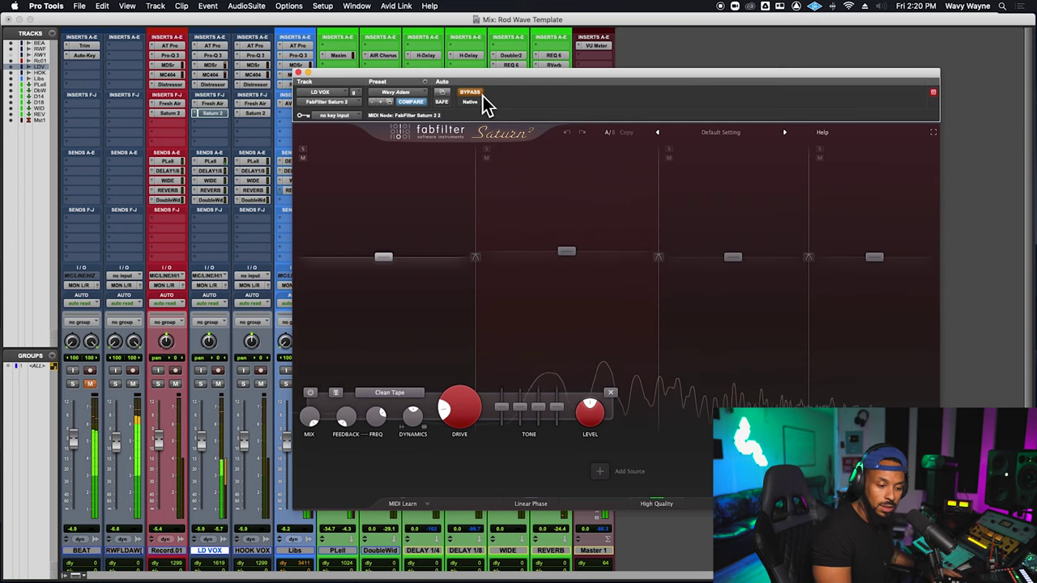
pyautogui.click(483, 95)
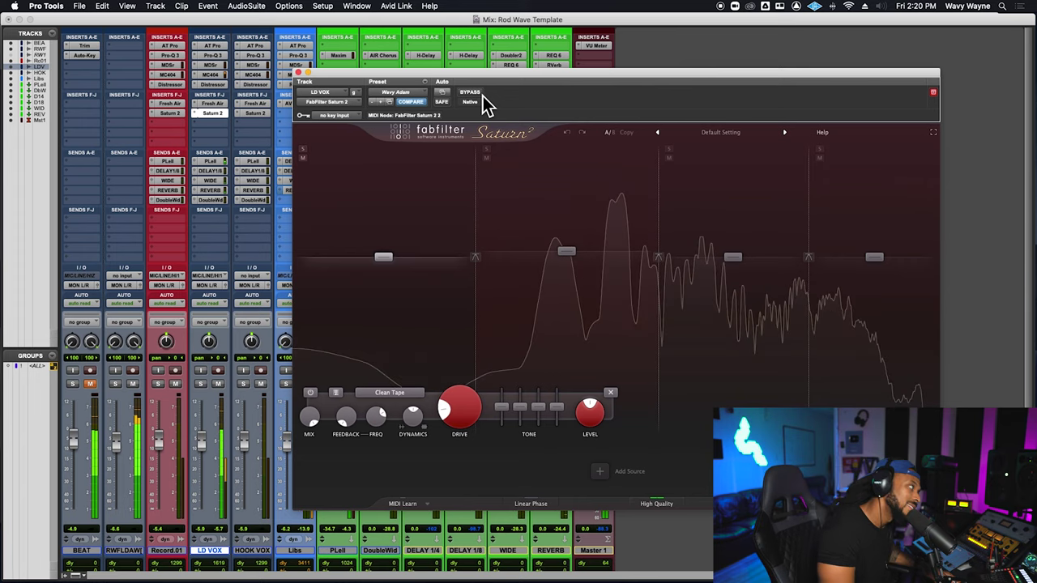
pyautogui.click(483, 95)
pyautogui.press('space')
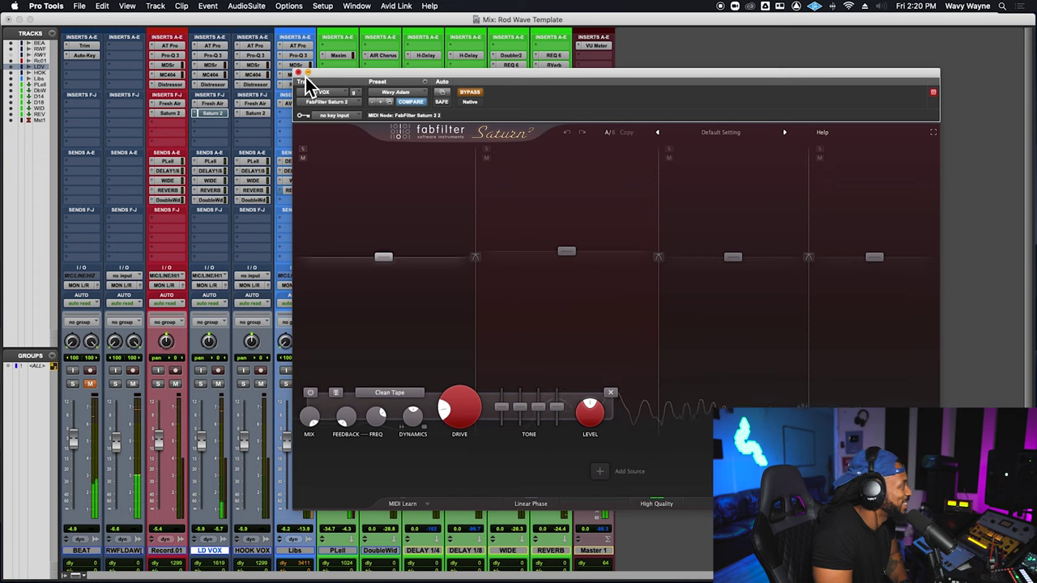
pyautogui.click(298, 73)
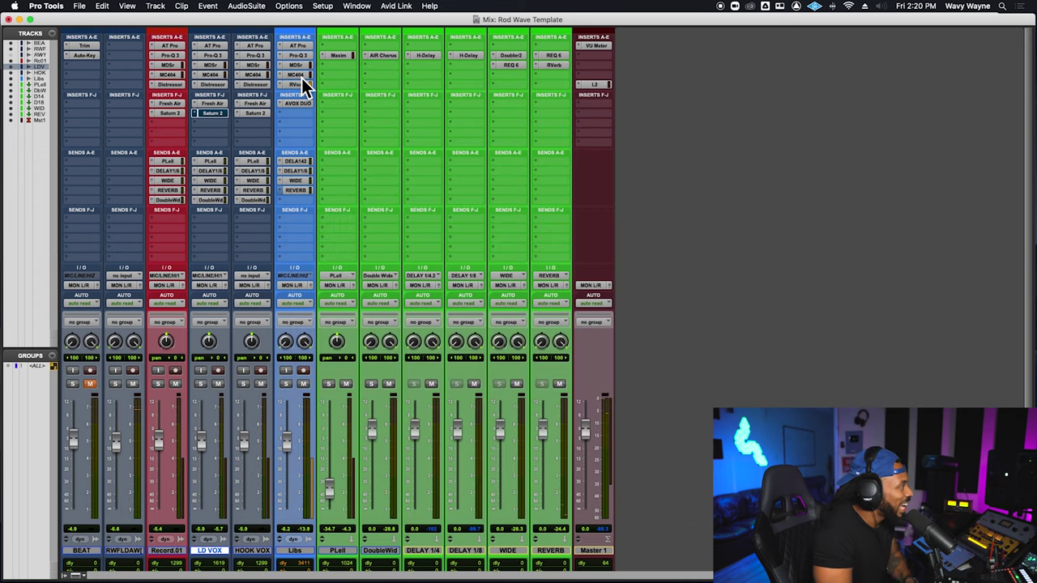
# Step: Open the DELAY 1/8 send on LD VOX and turn down the Analog control in the DELAY 1/8 track's H-Delay
pyautogui.click(219, 175)
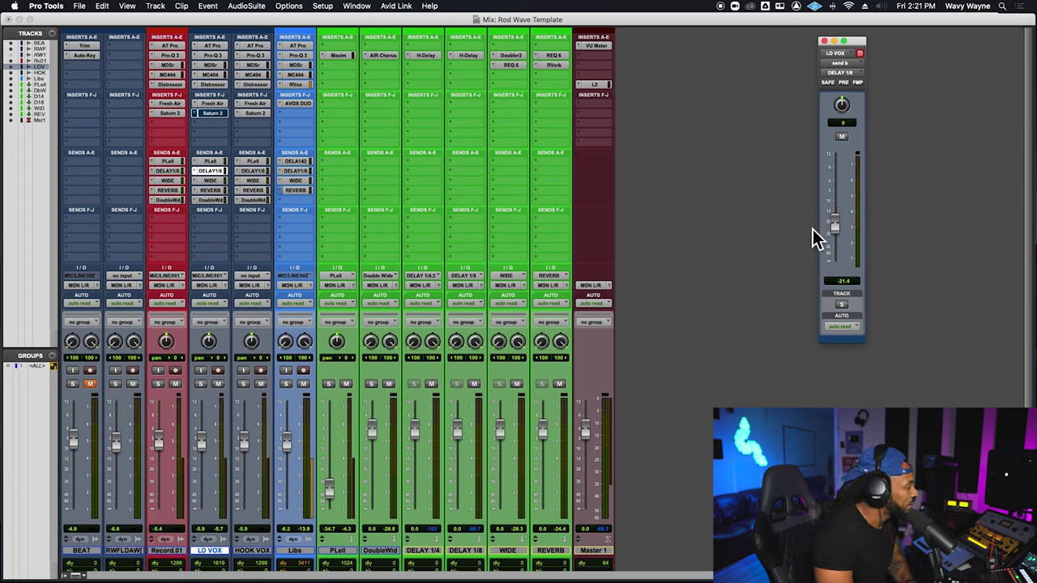
pyautogui.click(472, 57)
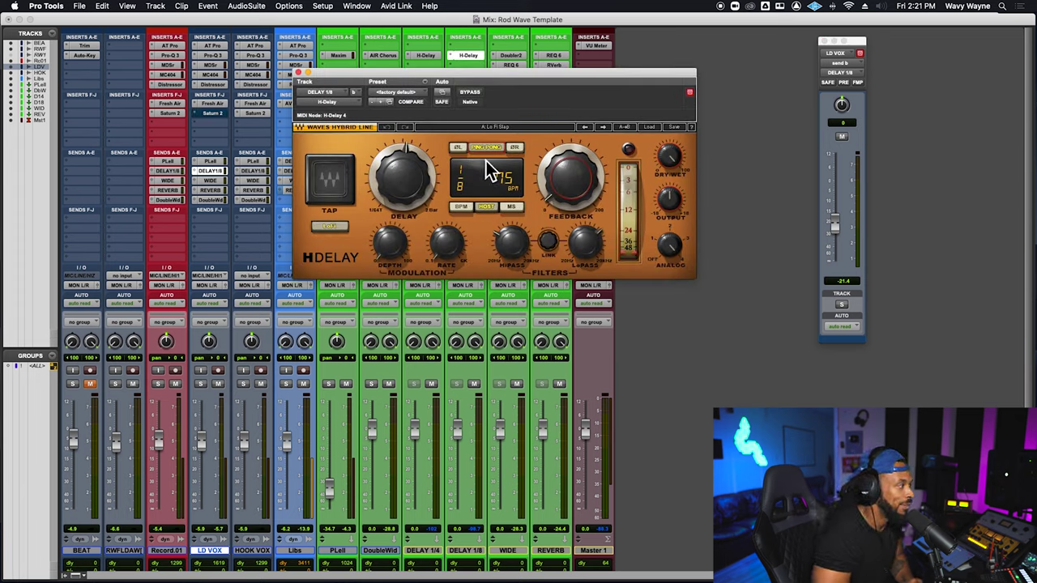
pyautogui.moveTo(669, 247); pyautogui.dragTo(669, 283)
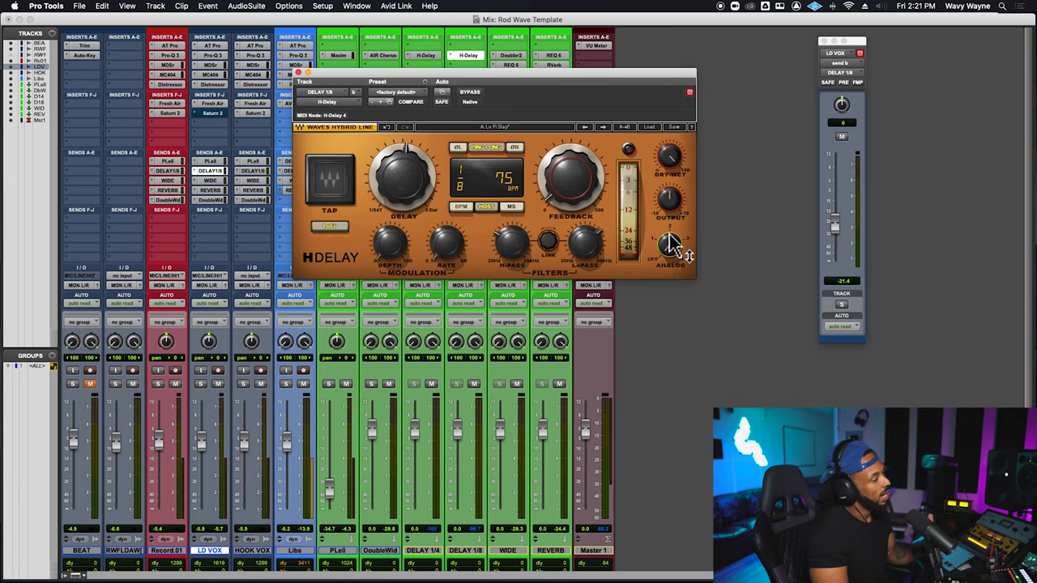
pyautogui.click(299, 73)
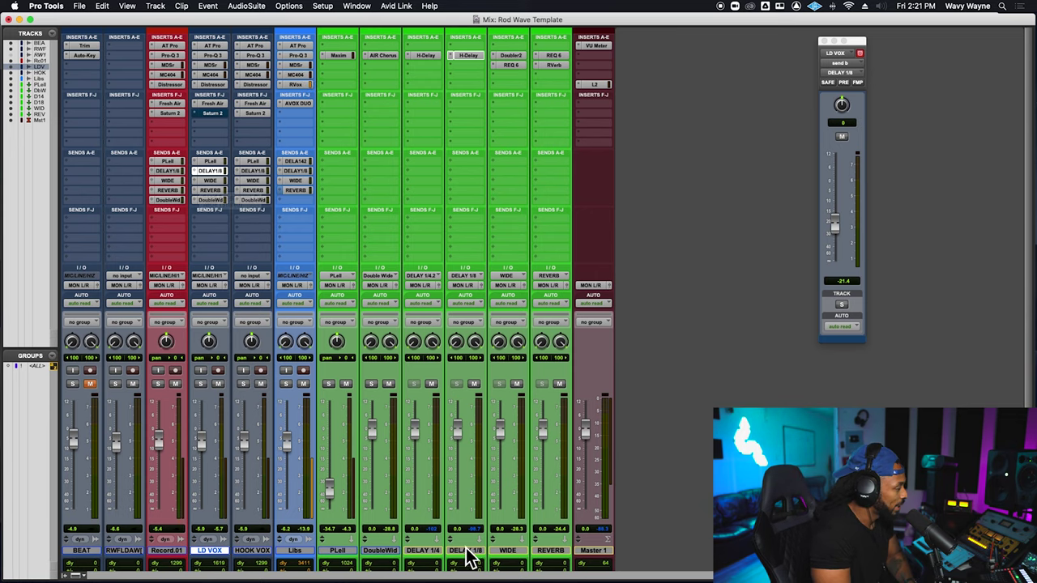
# Step: Move the Double Wide track between DELAY 1/8 and WIDE, and open its AIR Chorus clear of the vocal tracks
pyautogui.moveTo(383, 559); pyautogui.dragTo(493, 567)
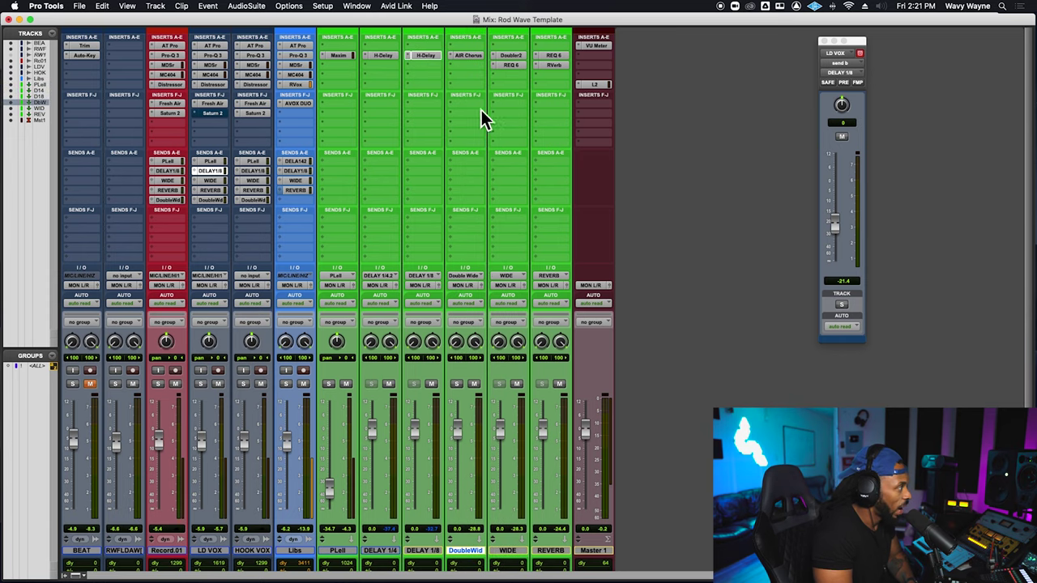
pyautogui.click(480, 59)
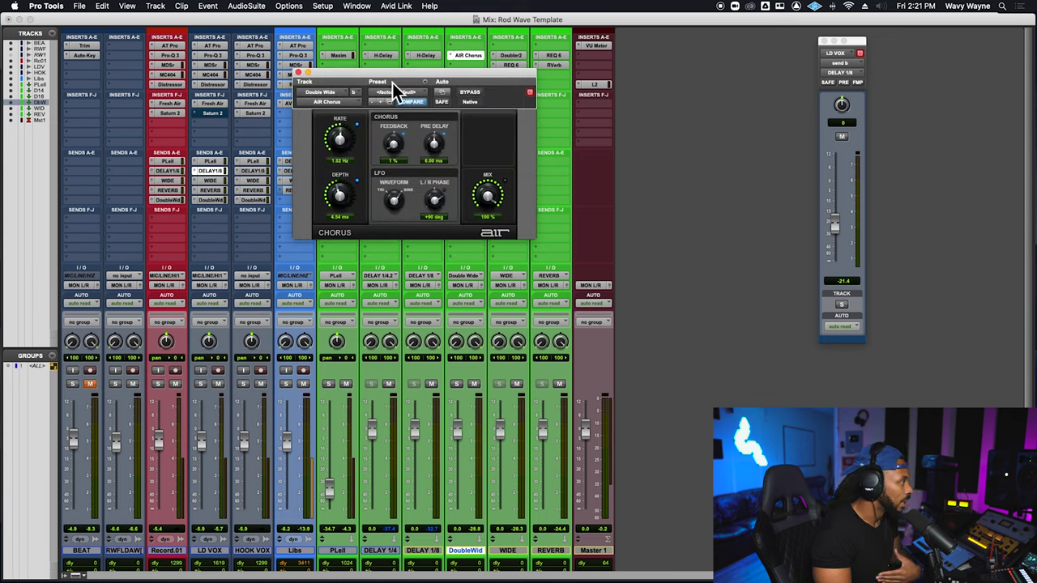
pyautogui.moveTo(425, 77); pyautogui.dragTo(492, 98)
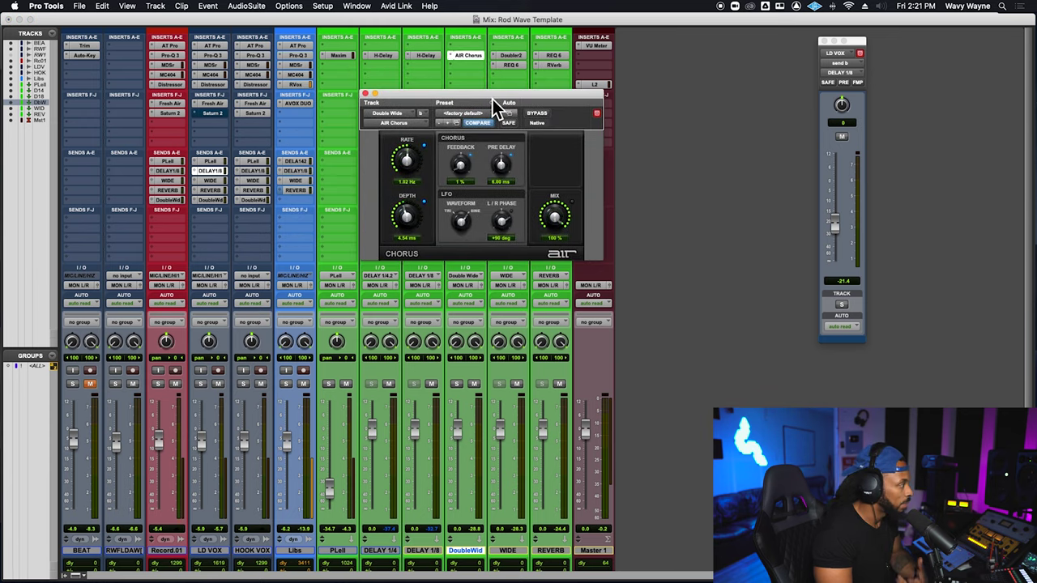
# Step: Compare the song with the Double Wide and WIDE tracks muted and unmuted during playback, then stop playback
pyautogui.click(473, 384)
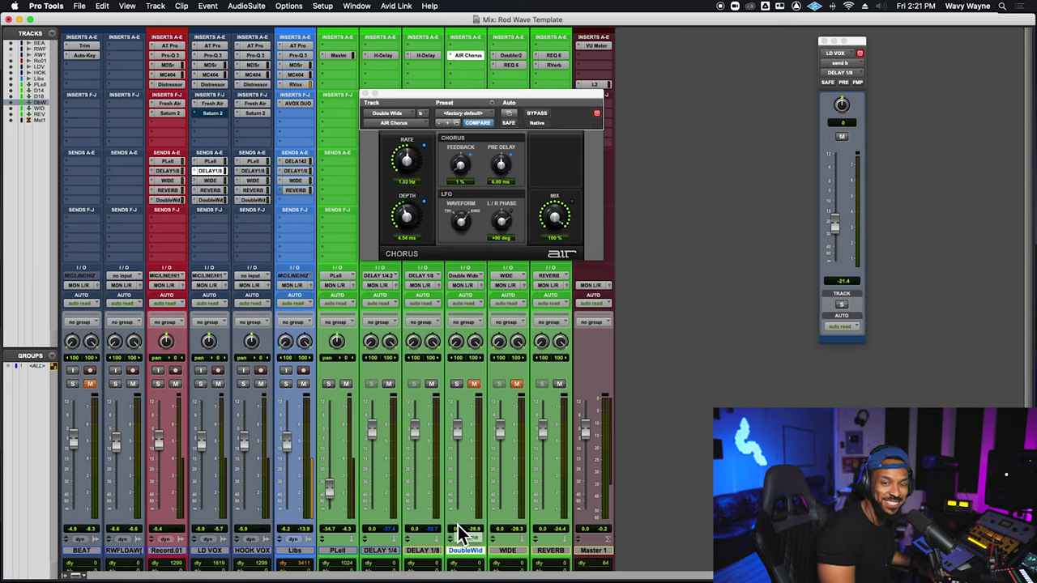
pyautogui.press('space')
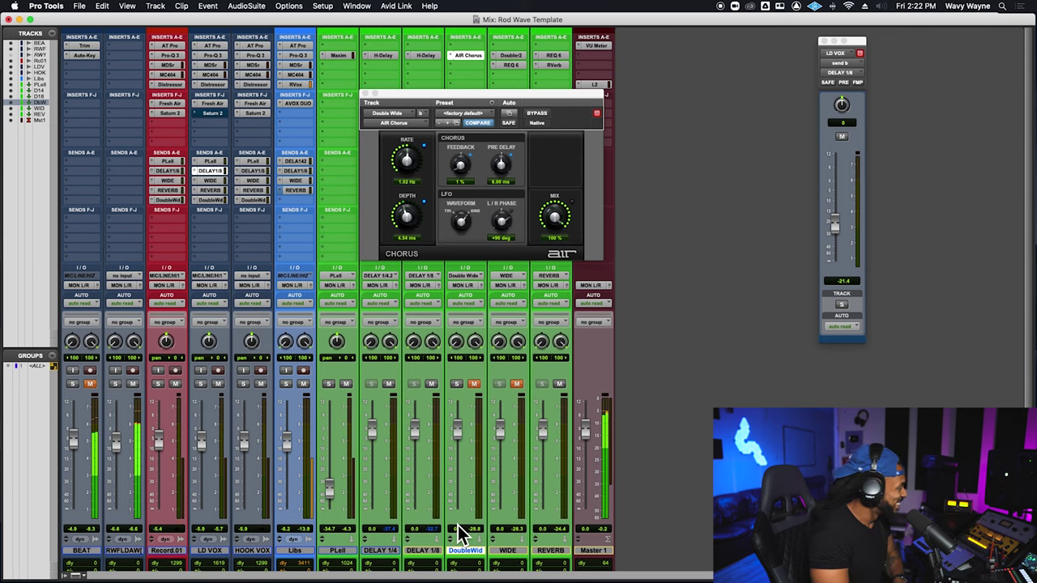
pyautogui.click(521, 386)
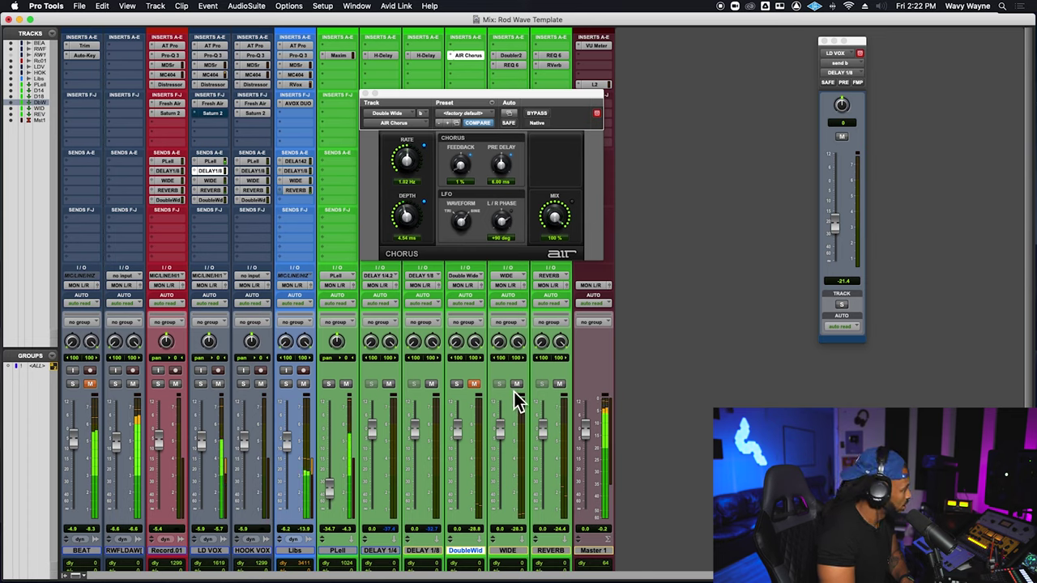
pyautogui.click(474, 384)
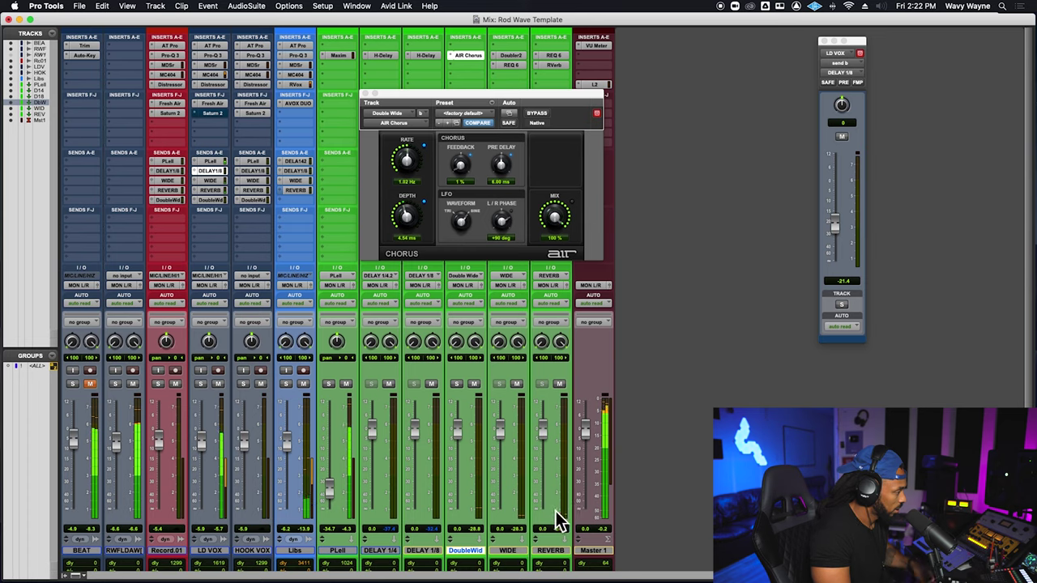
pyautogui.click(517, 385)
pyautogui.click(473, 385)
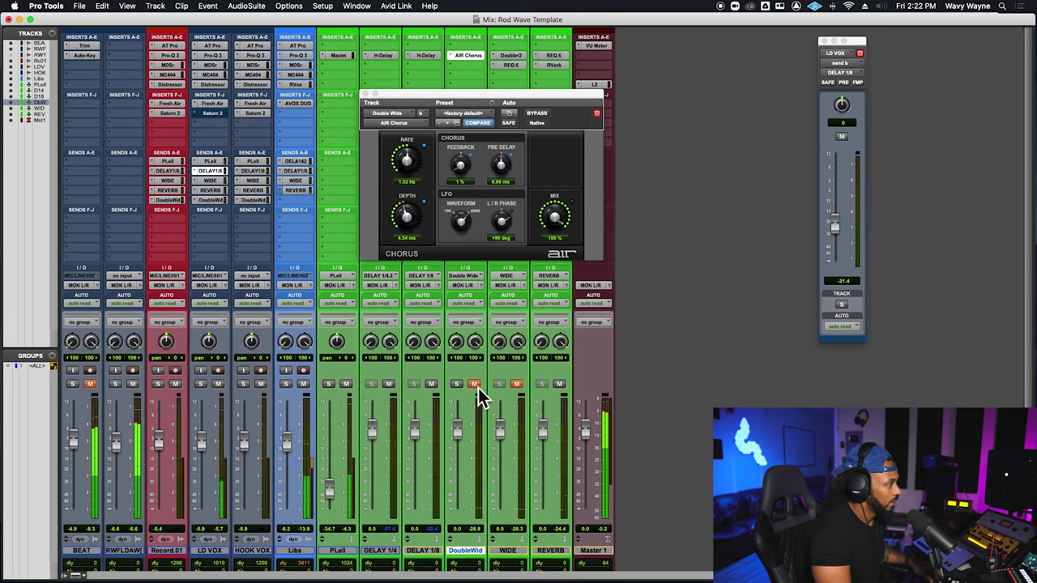
pyautogui.click(609, 250)
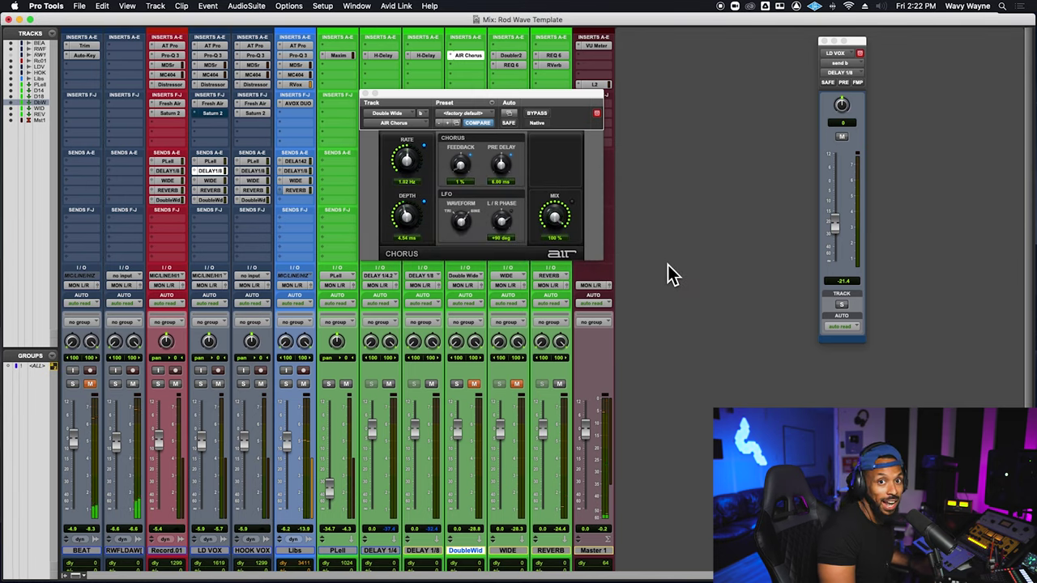
# Step: Unmute the WIDE and Double Wide tracks and close the AIR Chorus
pyautogui.click(521, 383)
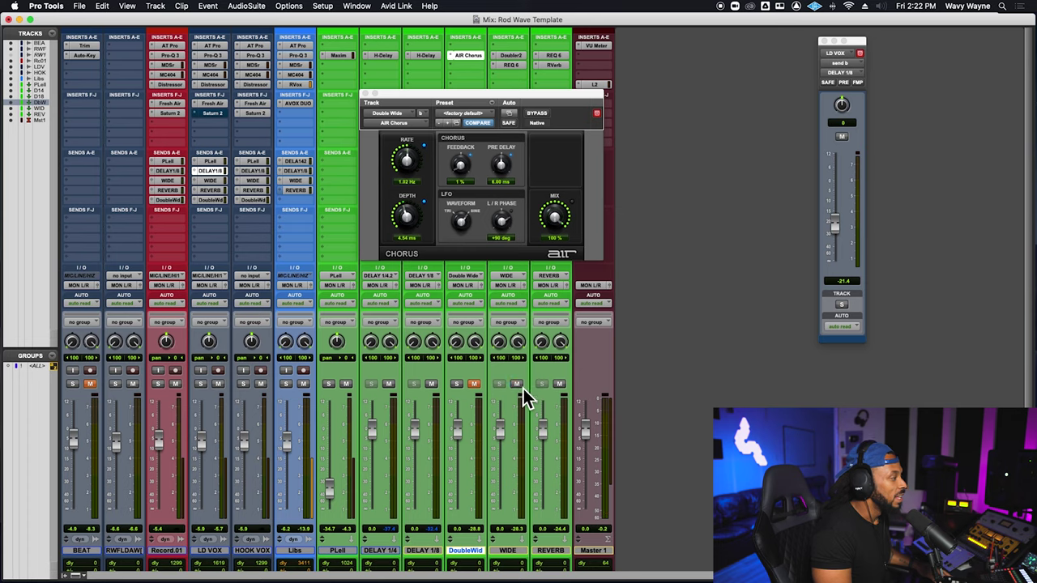
pyautogui.click(476, 385)
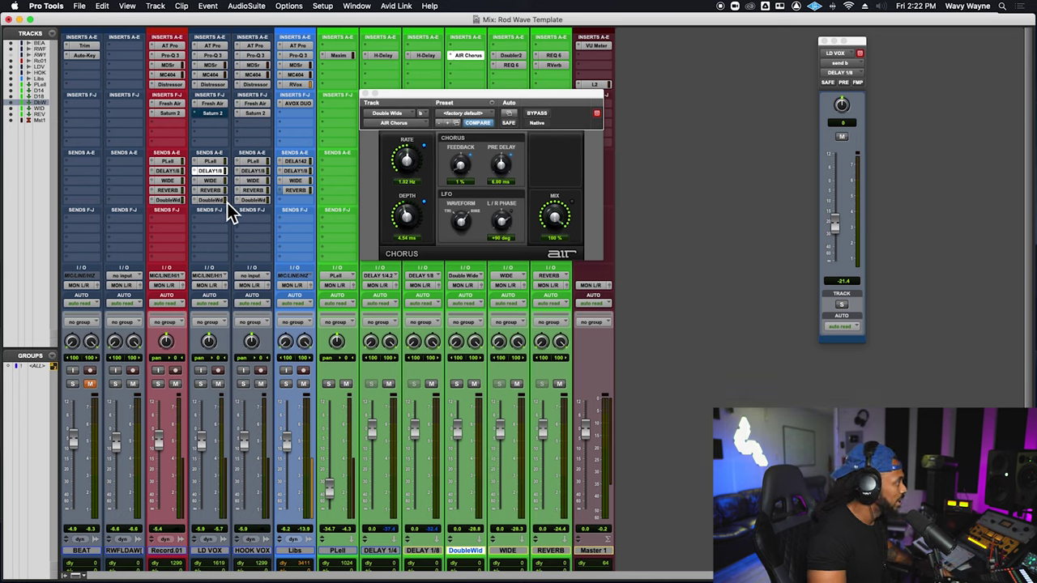
pyautogui.click(365, 95)
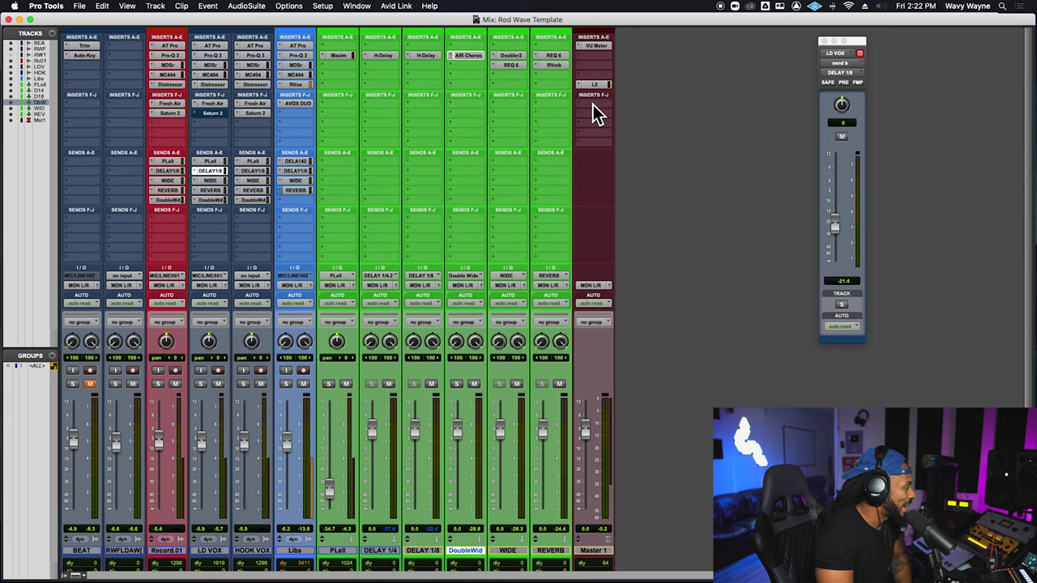
# Step: Open AVOX DUO on the Libs track and set the playback position to bar 21 in the edit window
pyautogui.click(295, 554)
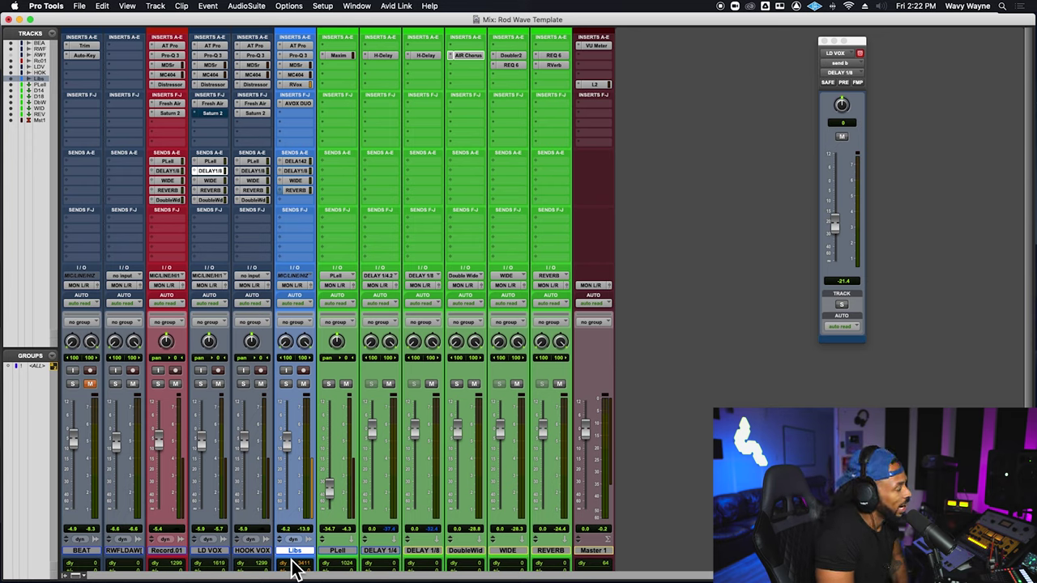
pyautogui.click(298, 104)
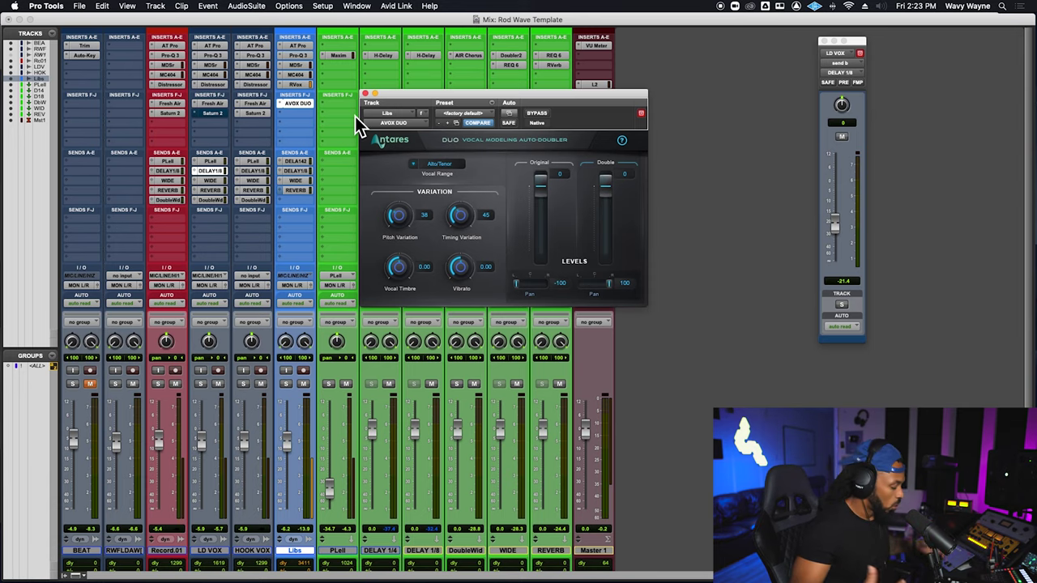
pyautogui.press('super+equal')
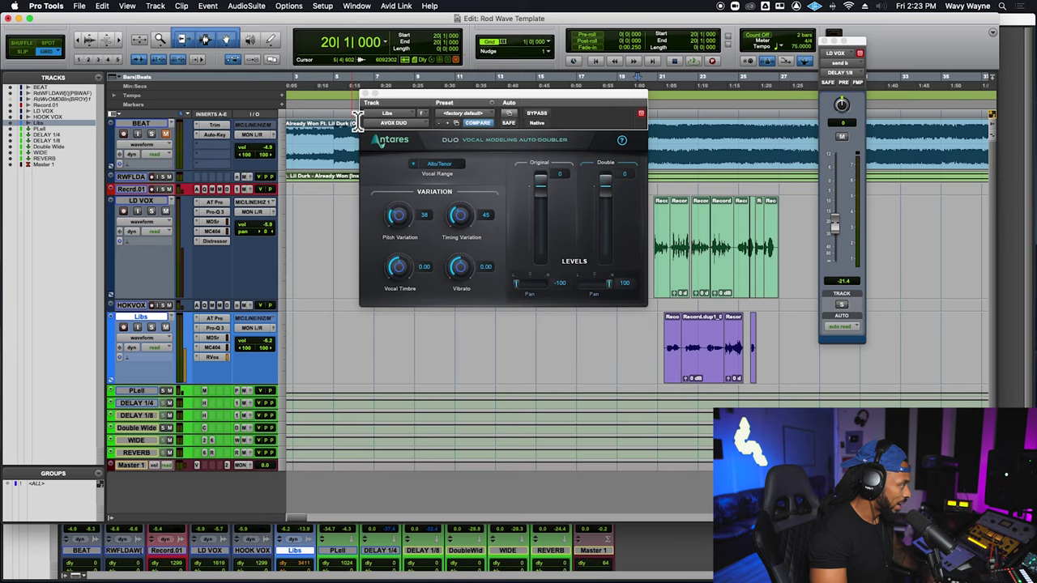
pyautogui.click(666, 349)
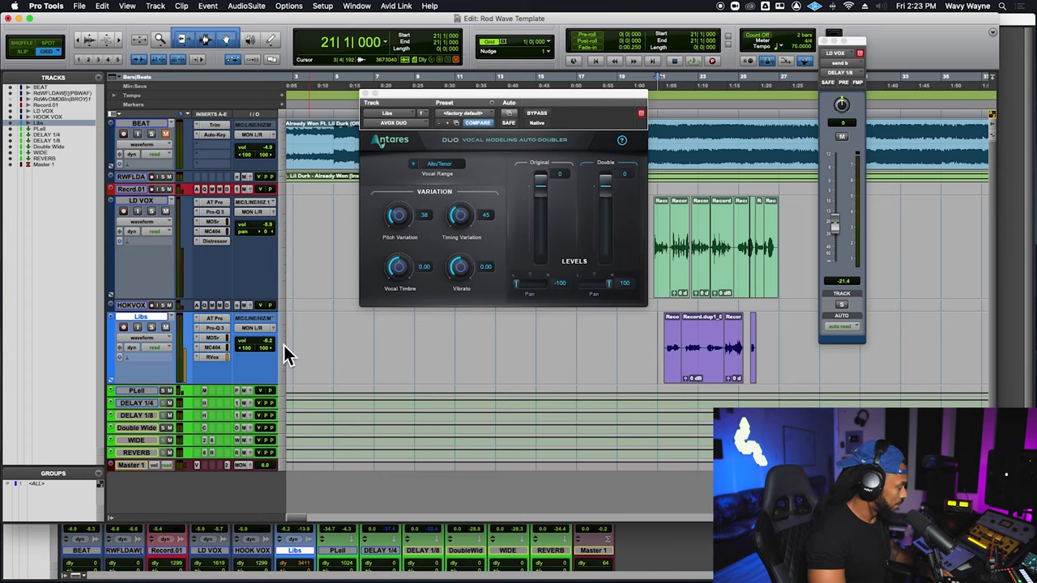
pyautogui.press('super+equal')
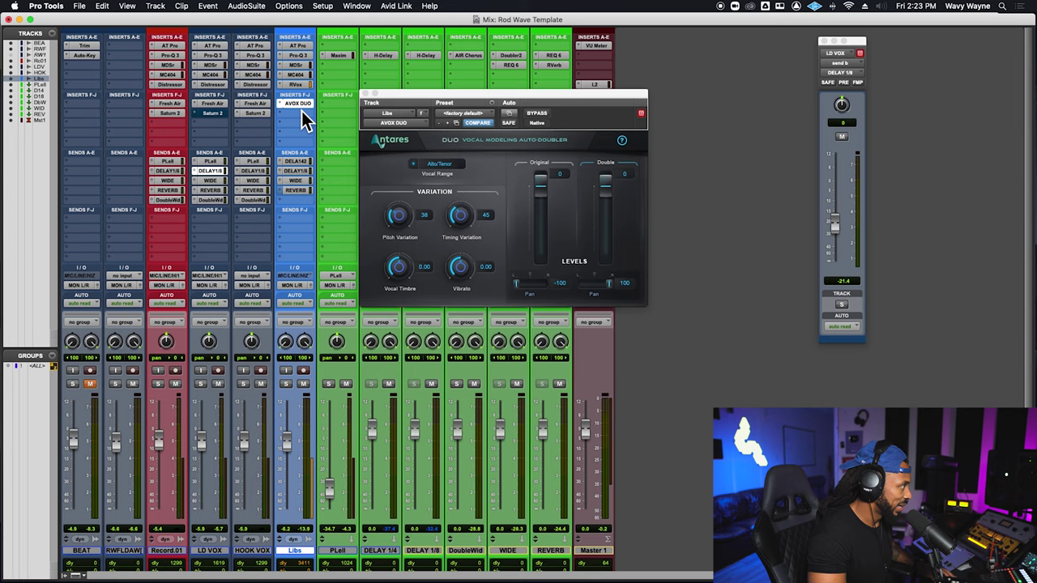
# Step: Compare the Libs vocals with AVOX DUO bypassed and active during playback, raising the Libs fader to -0.9 dB
pyautogui.click(539, 115)
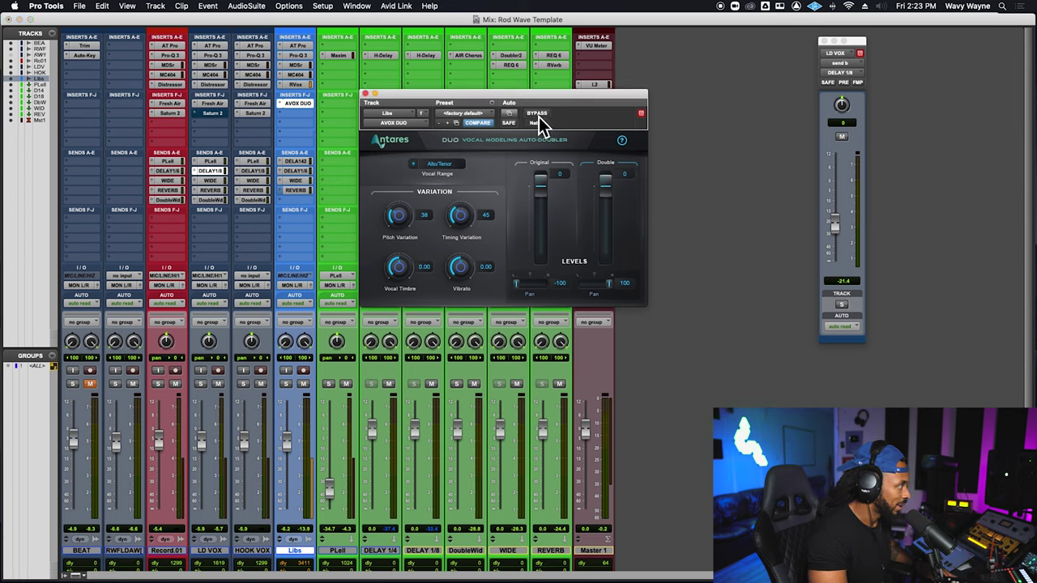
pyautogui.click(538, 114)
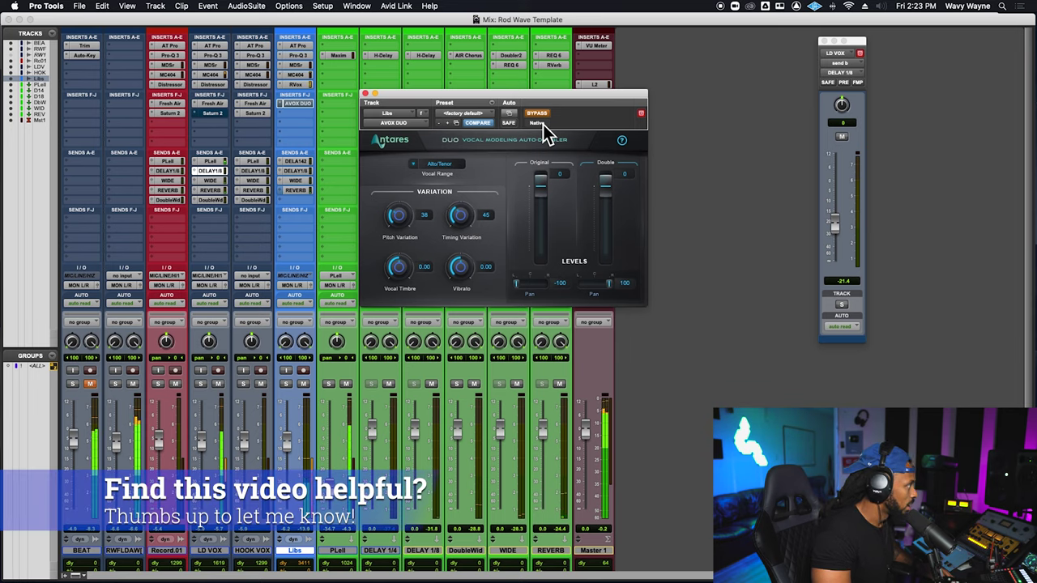
pyautogui.click(290, 456)
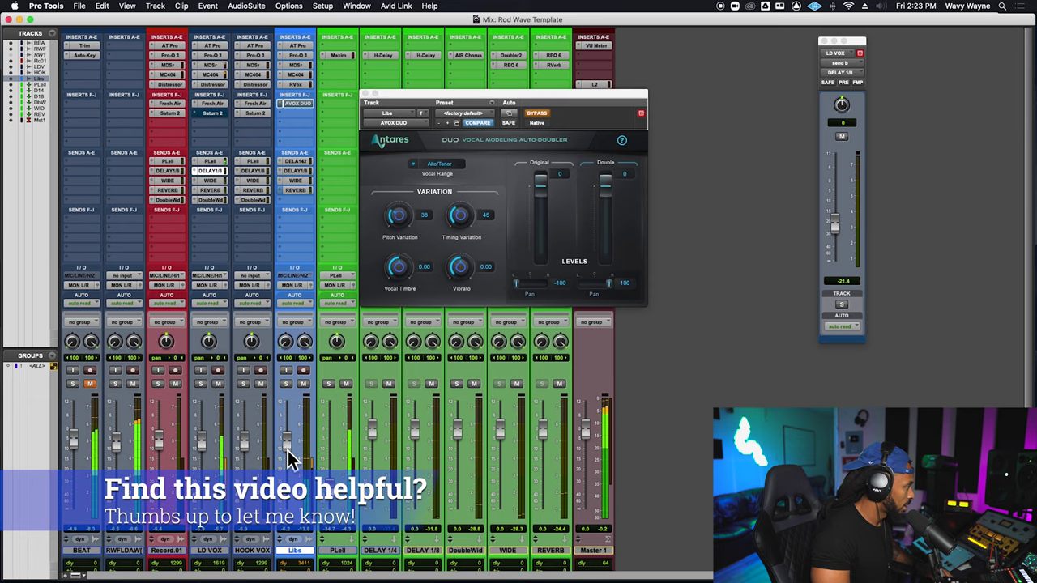
pyautogui.click(547, 116)
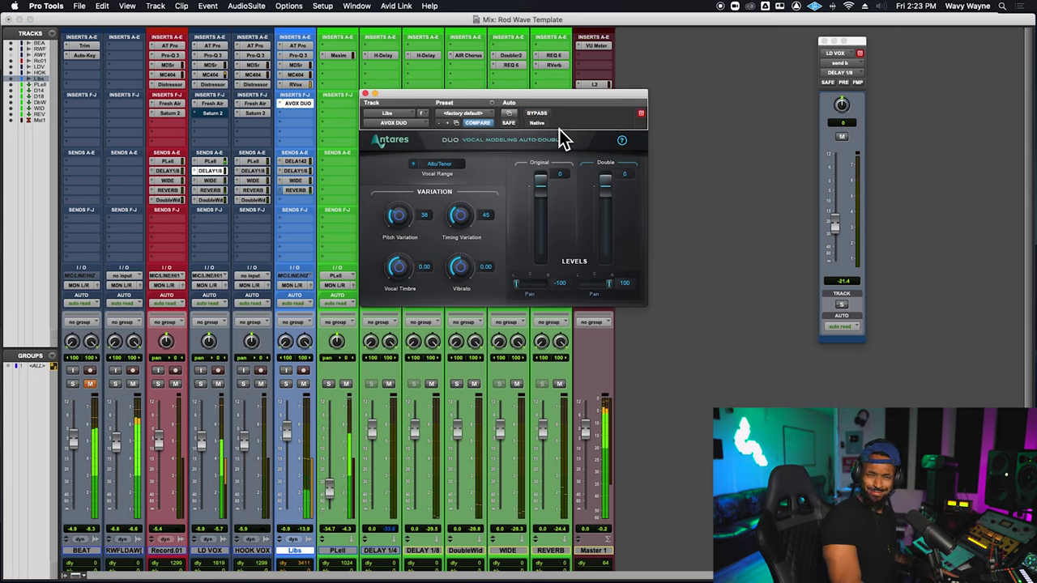
# Step: Lower the Libs fader to -9.4 dB and close AVOX DUO
pyautogui.moveTo(287, 441)
pyautogui.mouseDown()
pyautogui.moveTo(292, 468)
pyautogui.moveTo(286, 459)
pyautogui.mouseUp()
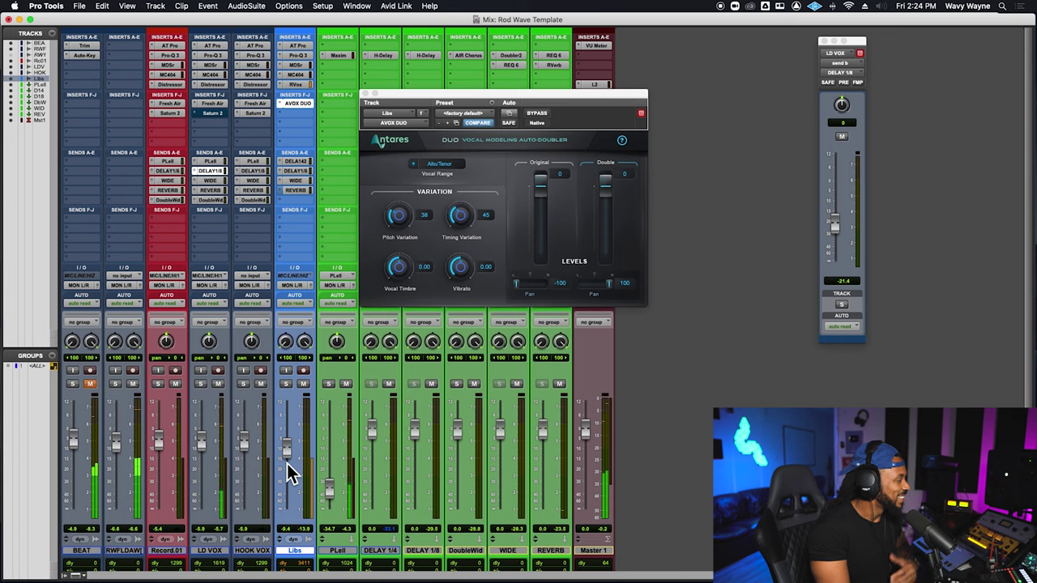
pyautogui.click(366, 95)
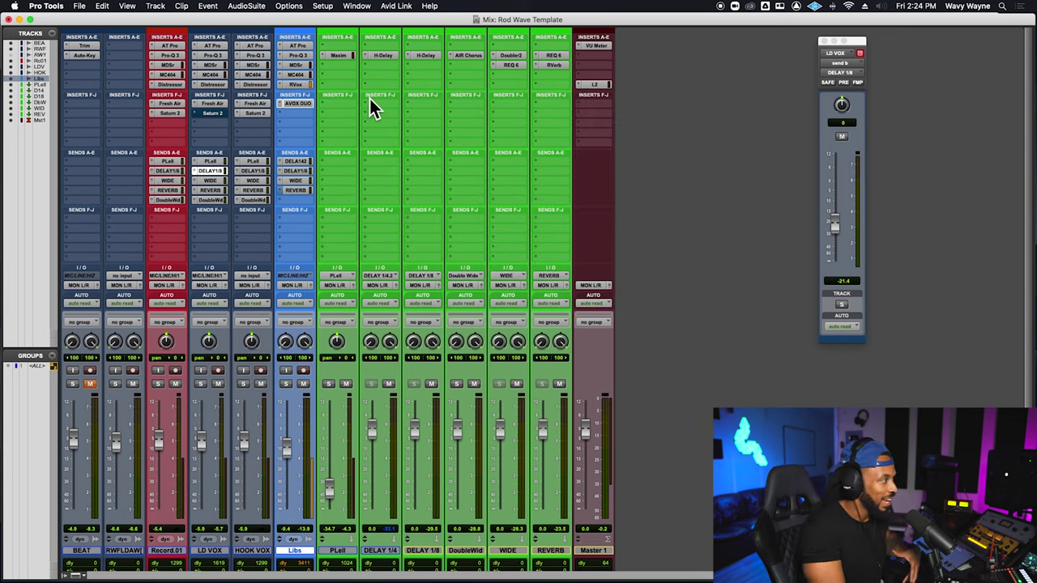